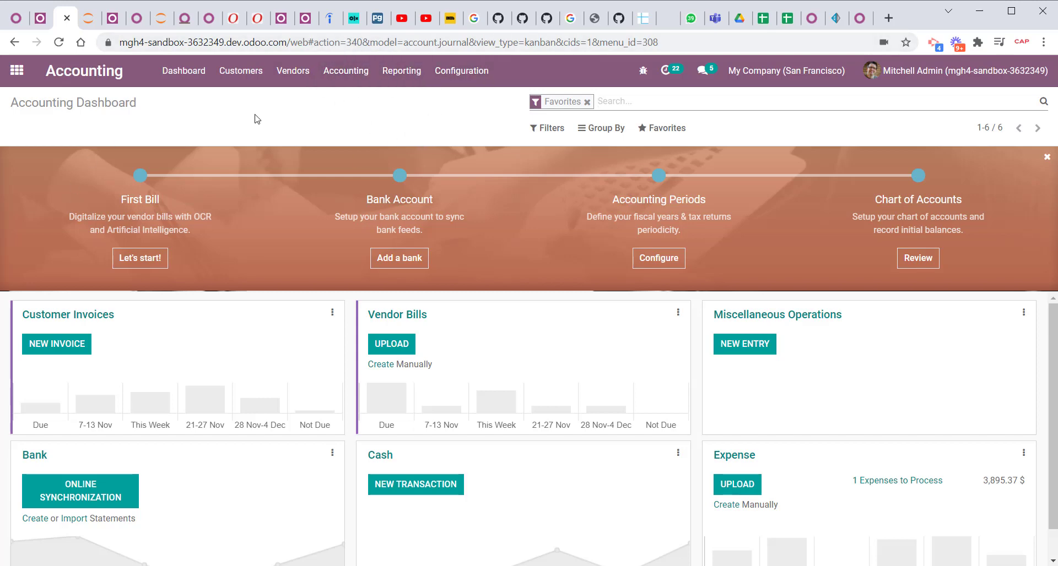
# Create a new tax report named GST Report with United States as the country.
pyautogui.click(461, 71)
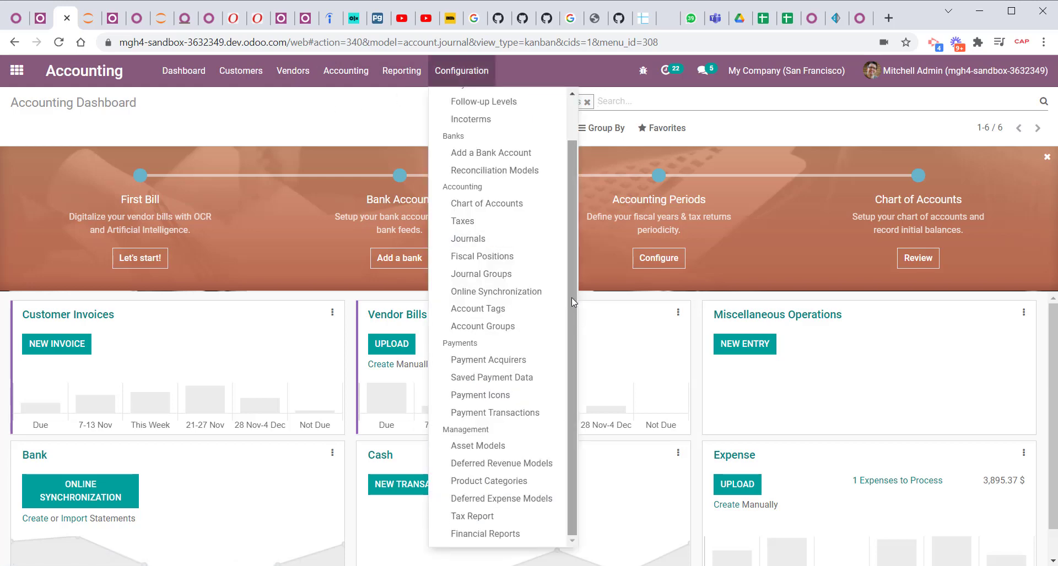
pyautogui.moveTo(570, 297); pyautogui.dragTo(570, 365)
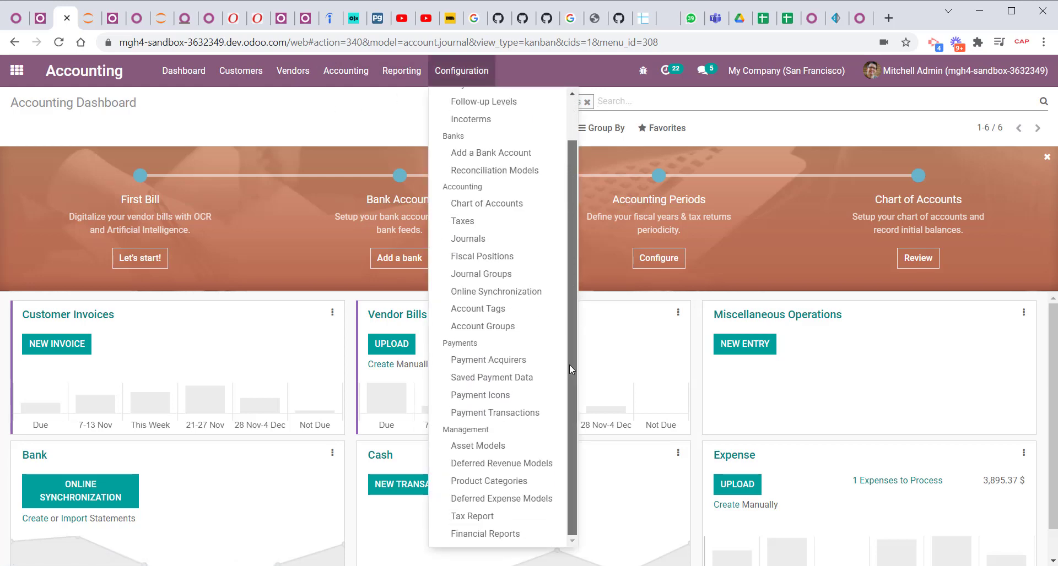
pyautogui.click(478, 519)
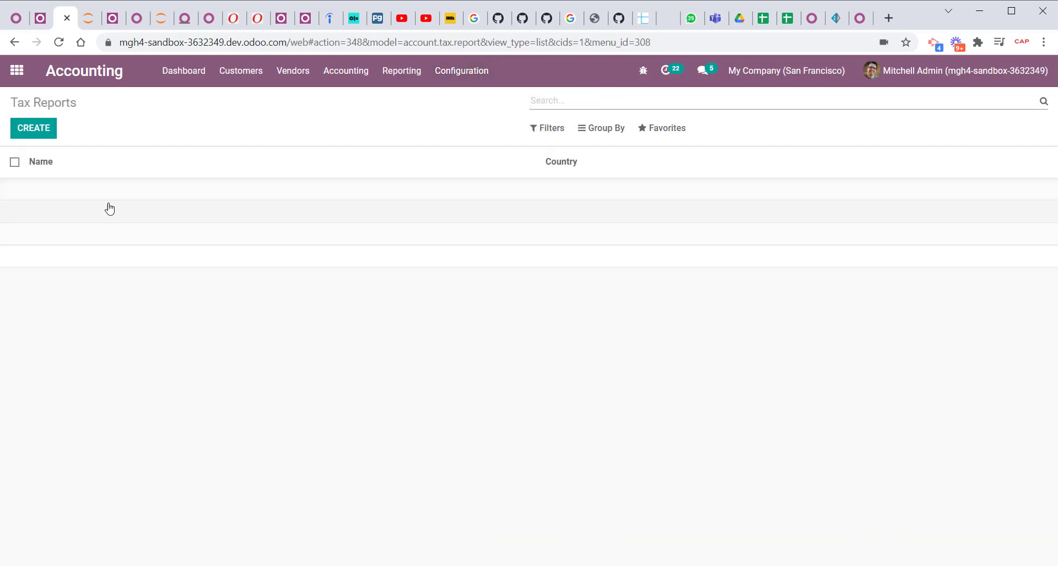
pyautogui.click(34, 136)
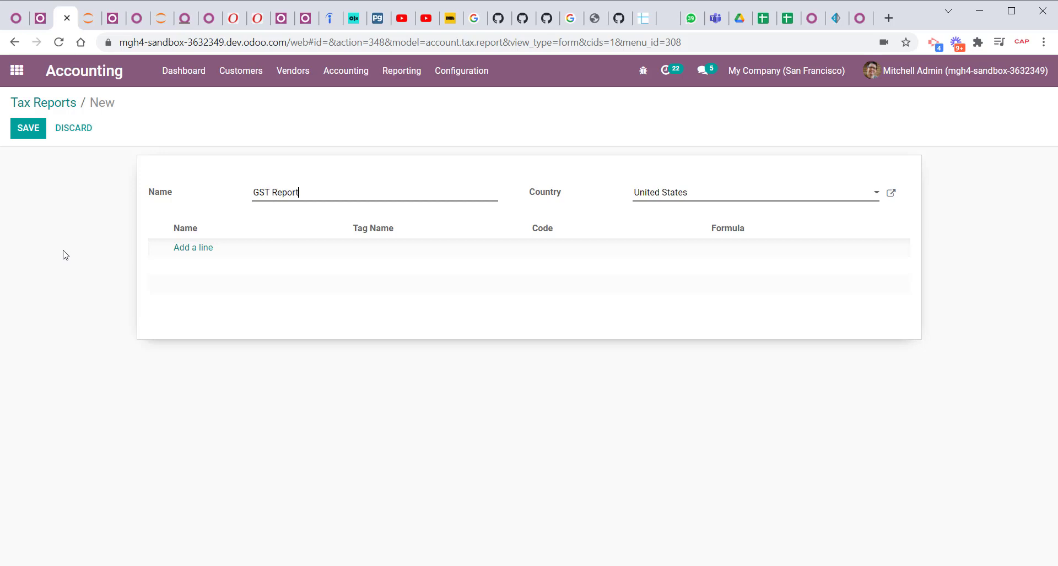
# Add a GST root line with sublines CGST (tag CGST, code cGST) and SGST (tag SGST, code sGST).
pyautogui.click(210, 247)
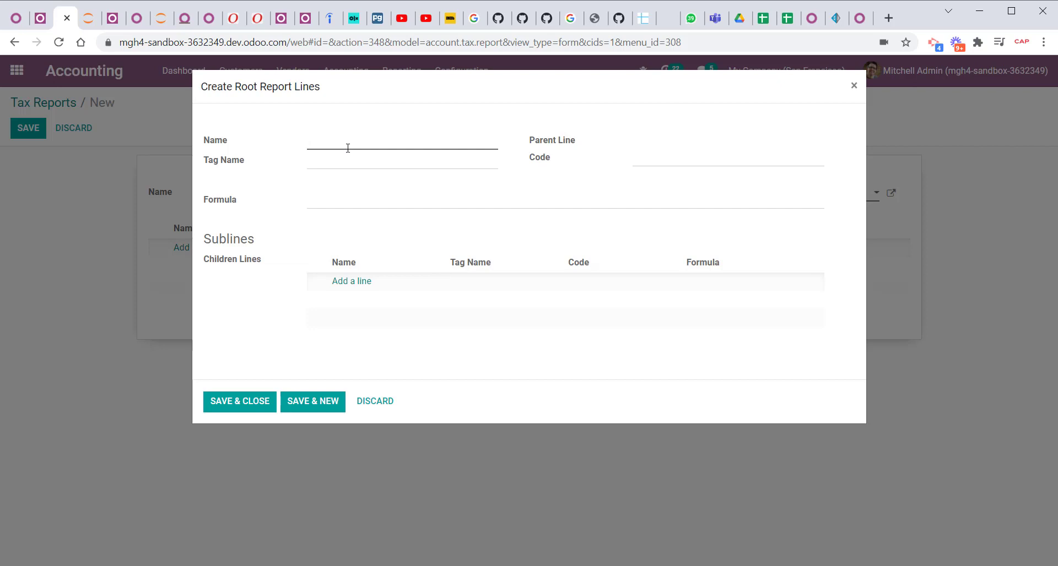
pyautogui.write('GST')
pyautogui.click(355, 282)
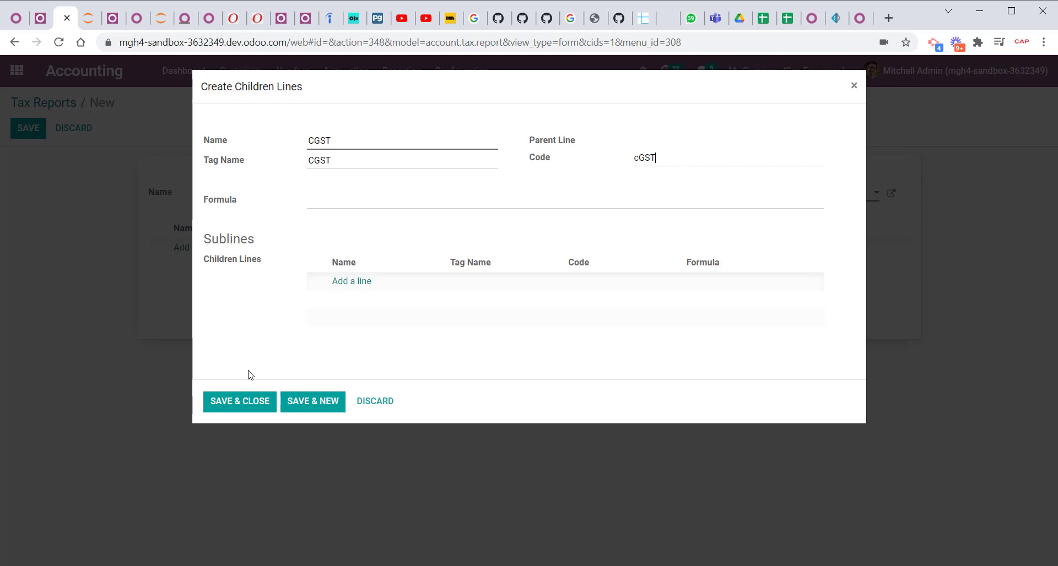
pyautogui.click(323, 407)
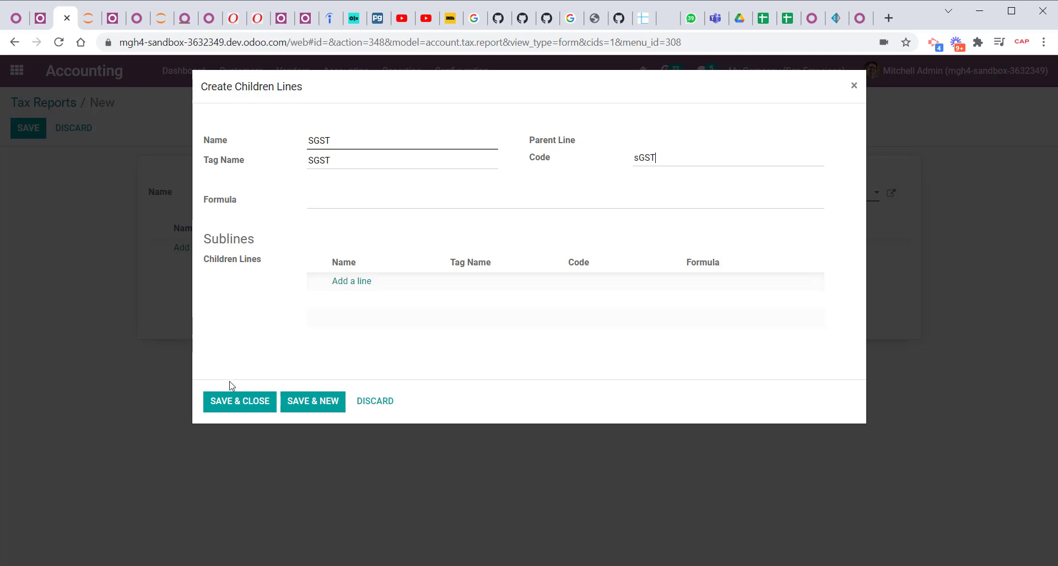
pyautogui.click(231, 398)
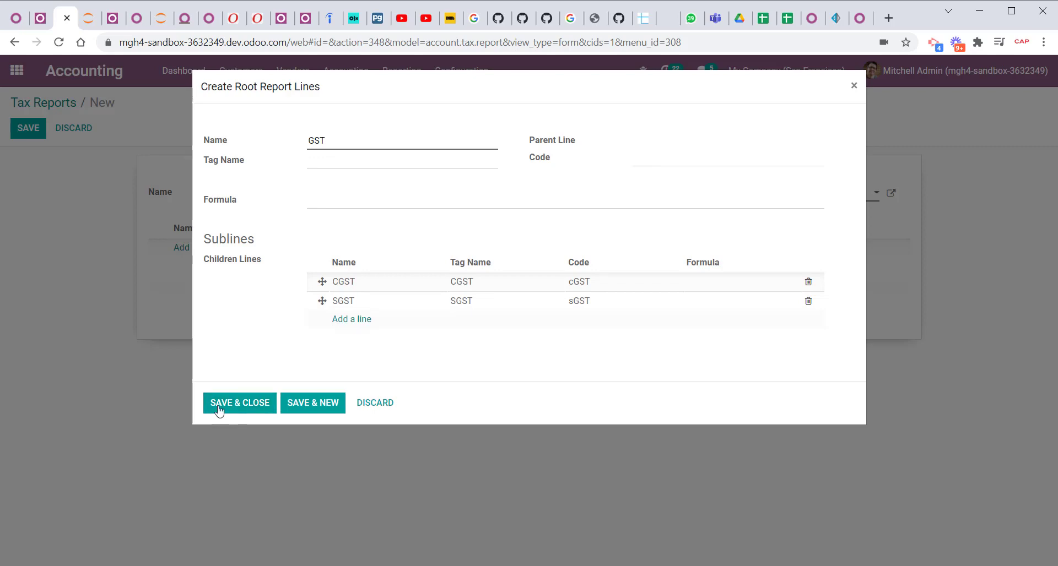
pyautogui.click(221, 405)
# Try to save the report with its nested sublines, and delete the GST line.
pyautogui.click(26, 132)
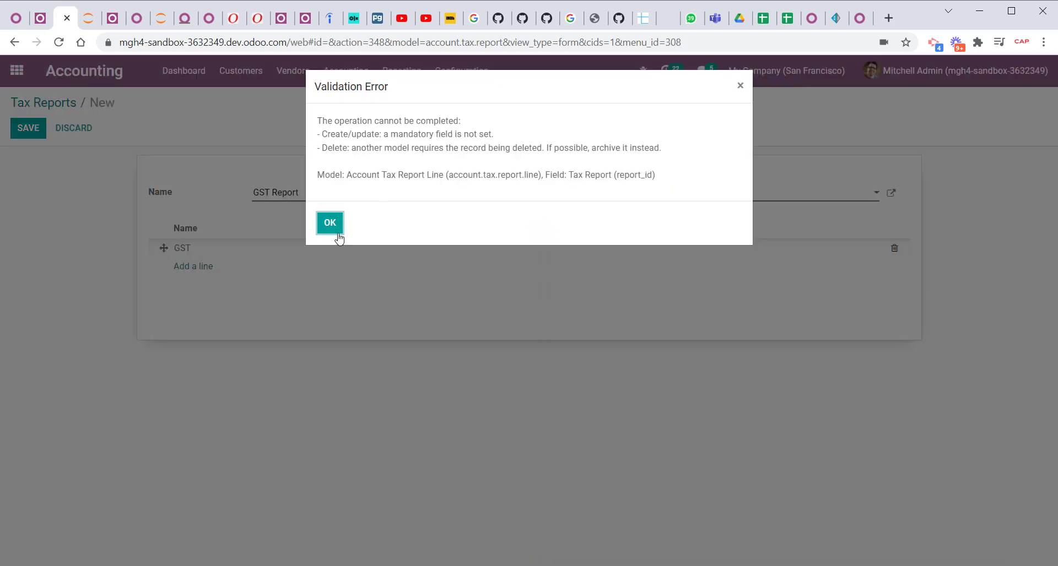
pyautogui.click(330, 223)
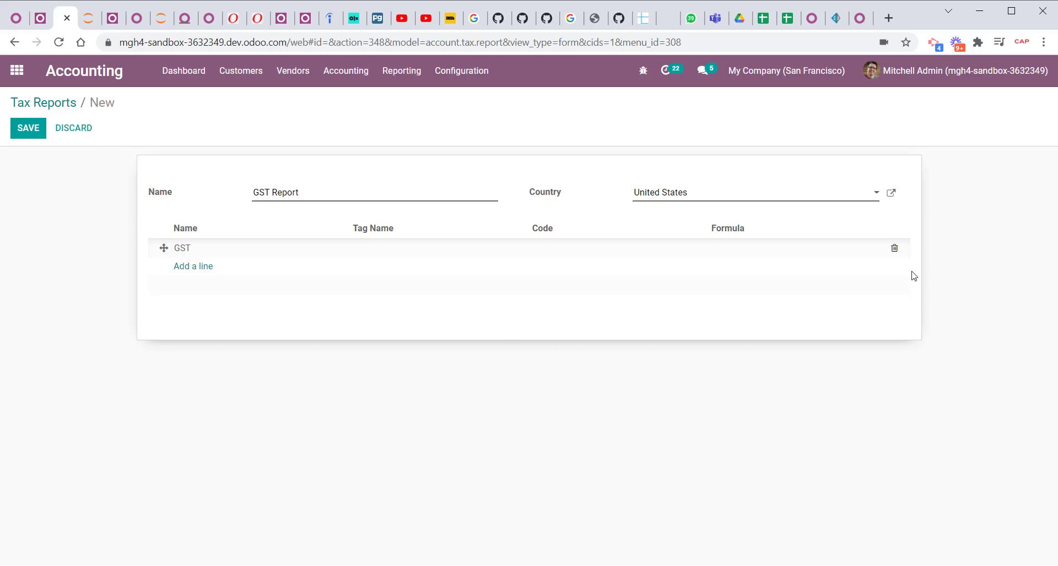
pyautogui.click(894, 248)
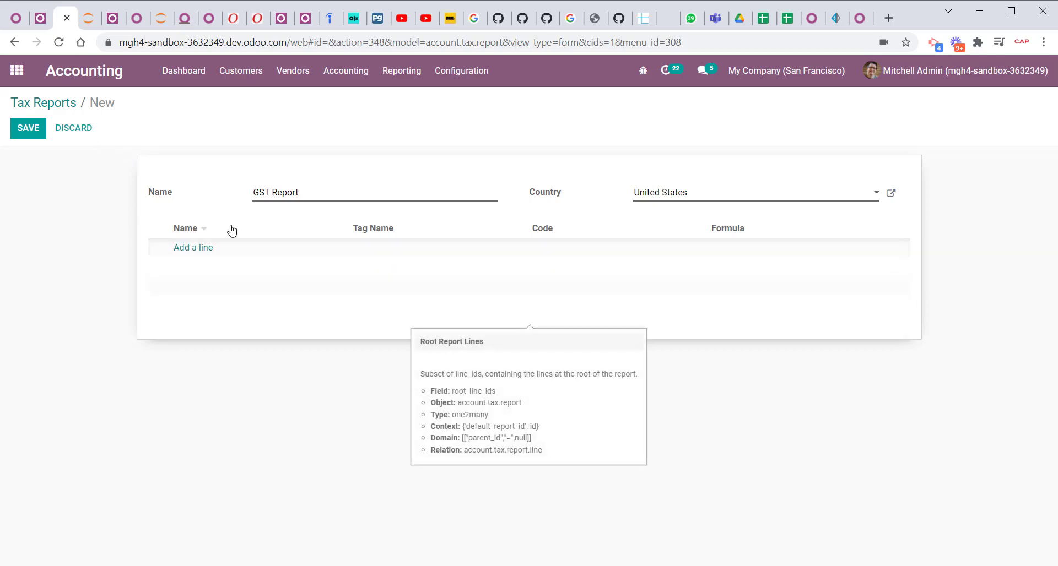
# Save the empty GST Report, and add a saved root line named GST without sublines.
pyautogui.click(28, 132)
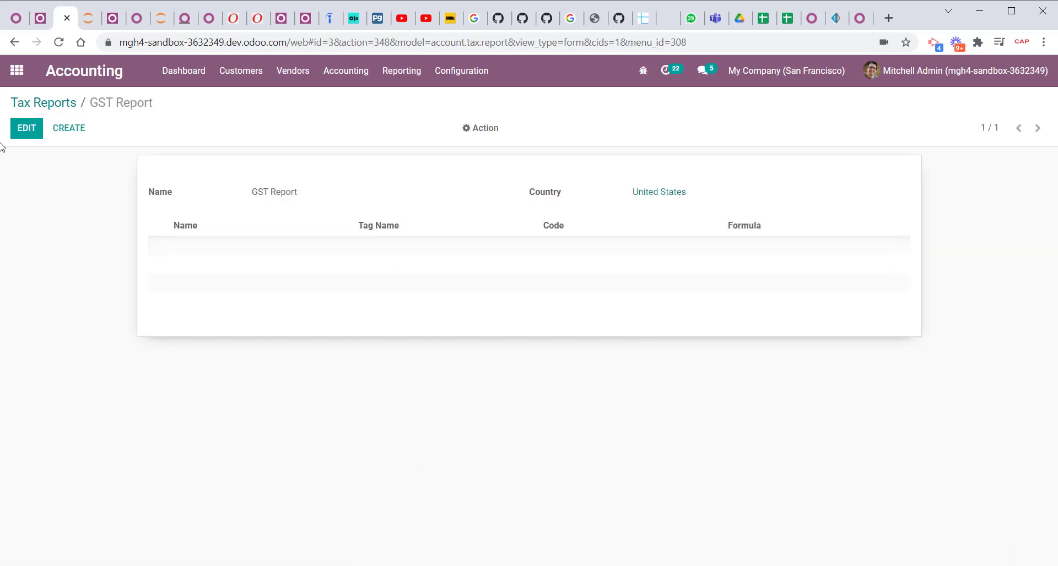
pyautogui.click(24, 133)
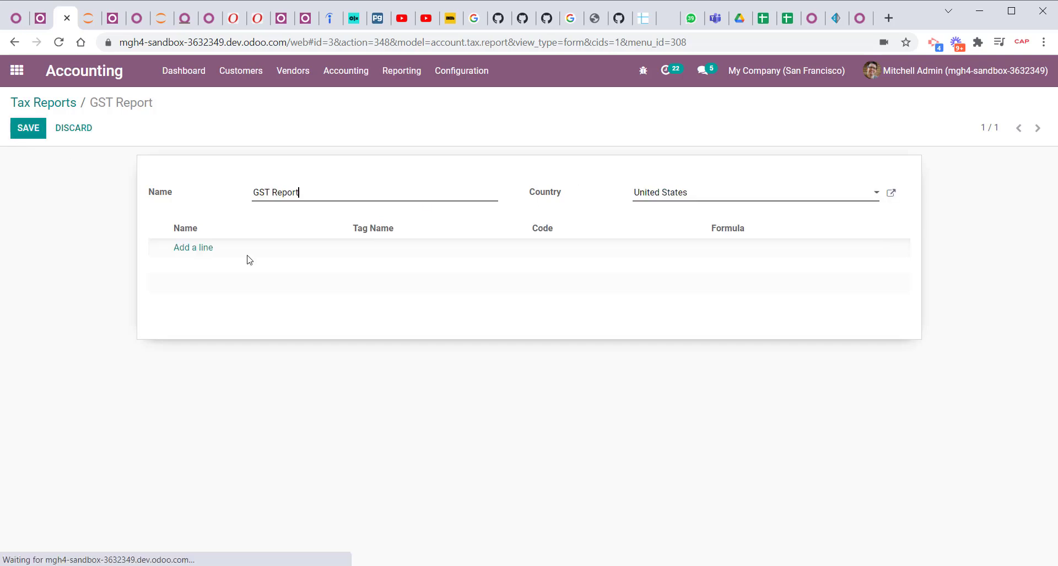
pyautogui.click(200, 252)
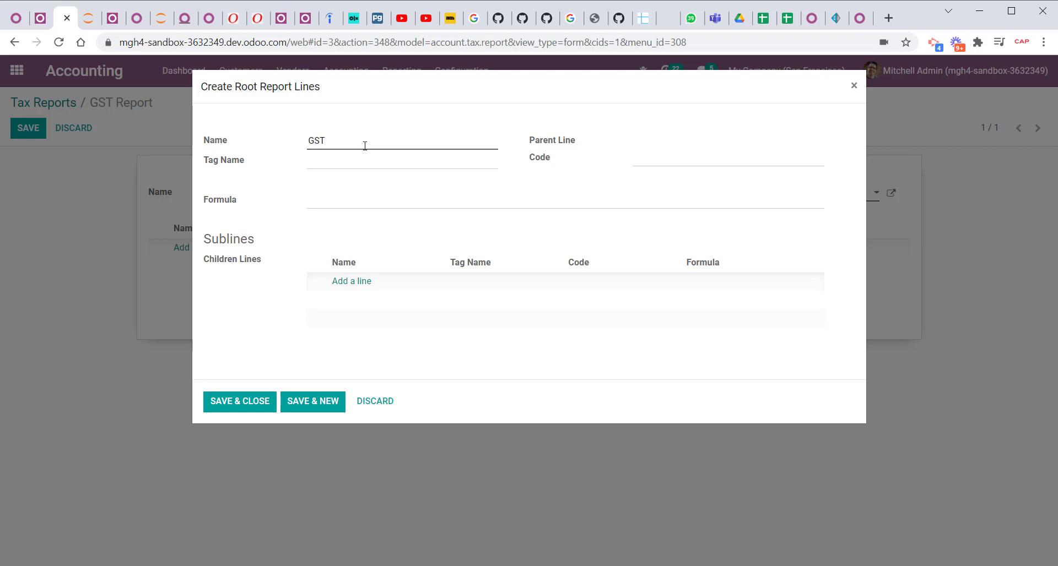
pyautogui.click(243, 405)
pyautogui.click(28, 132)
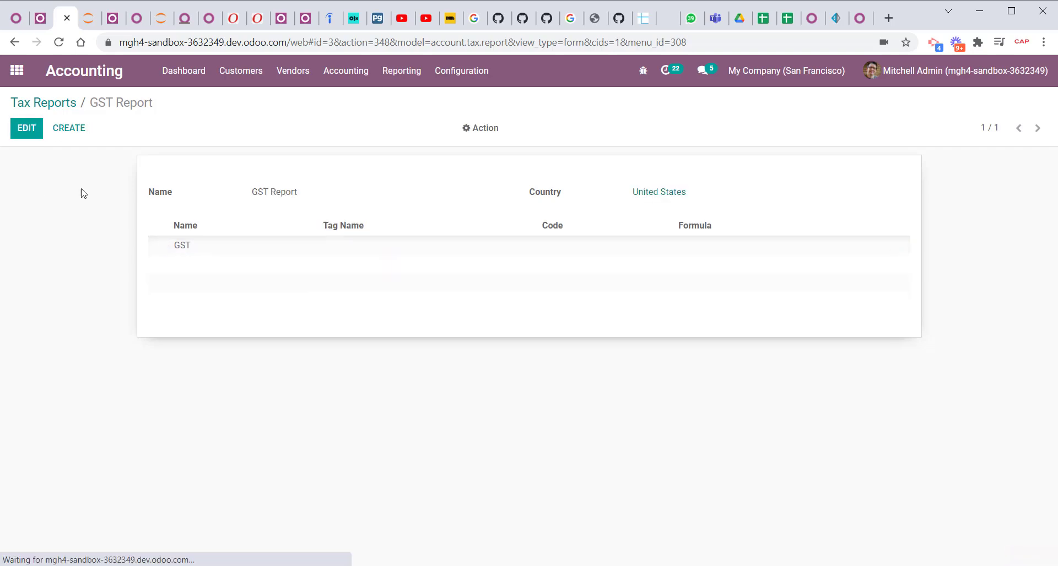
# Add the sublines CGST (tag CGST, code cGST) and SGST (tag SGST, code sGST) to the GST line and save the report.
pyautogui.click(32, 138)
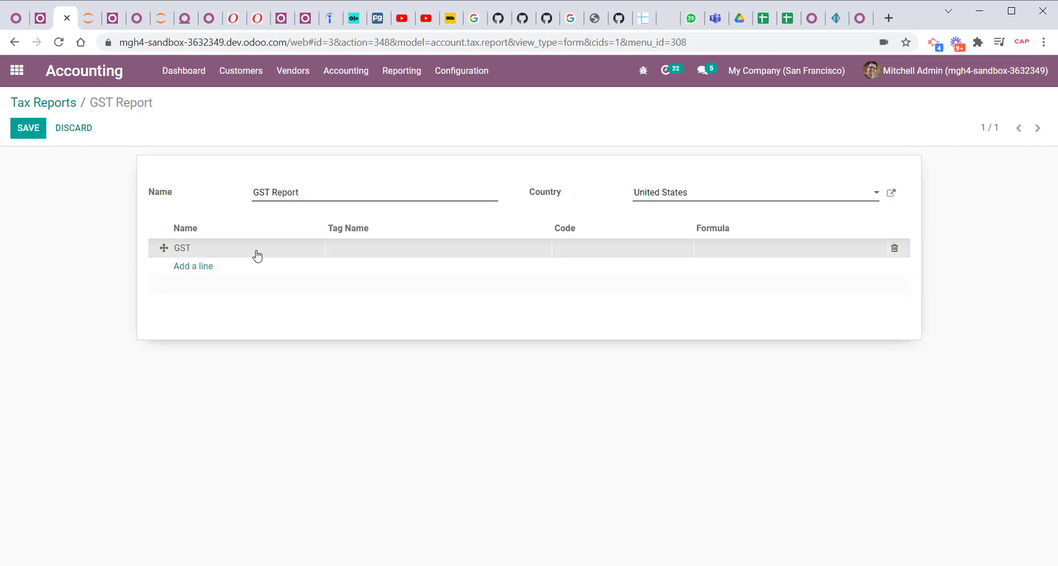
pyautogui.click(255, 248)
pyautogui.click(343, 282)
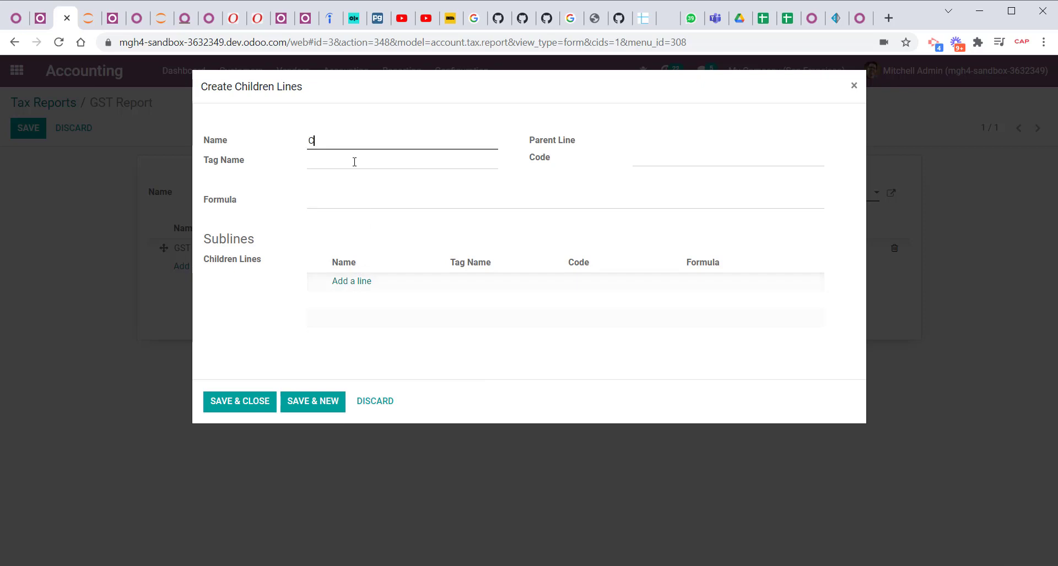
pyautogui.write('CGST')
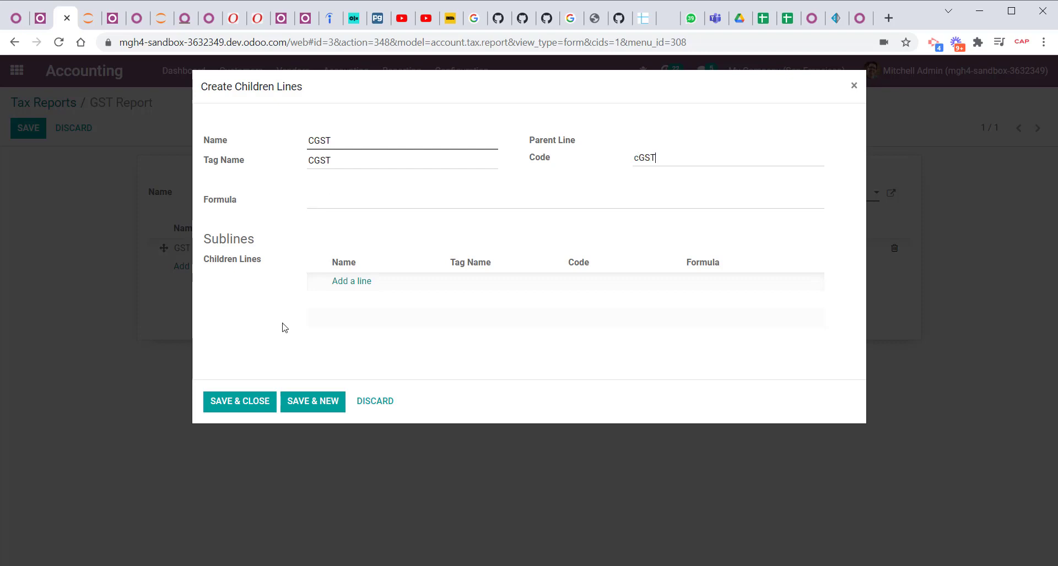
pyautogui.click(313, 401)
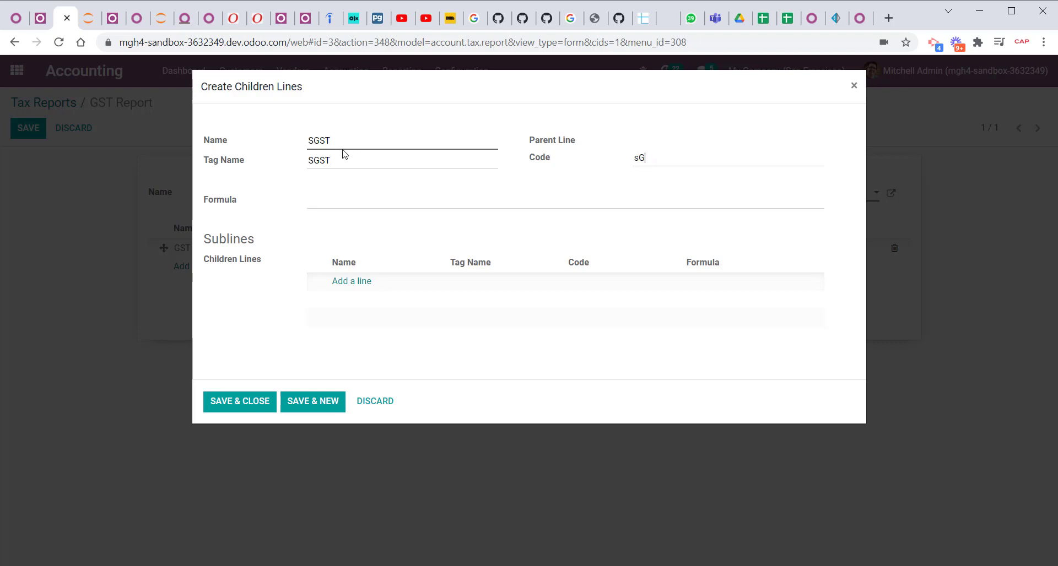
pyautogui.click(255, 402)
pyautogui.click(218, 403)
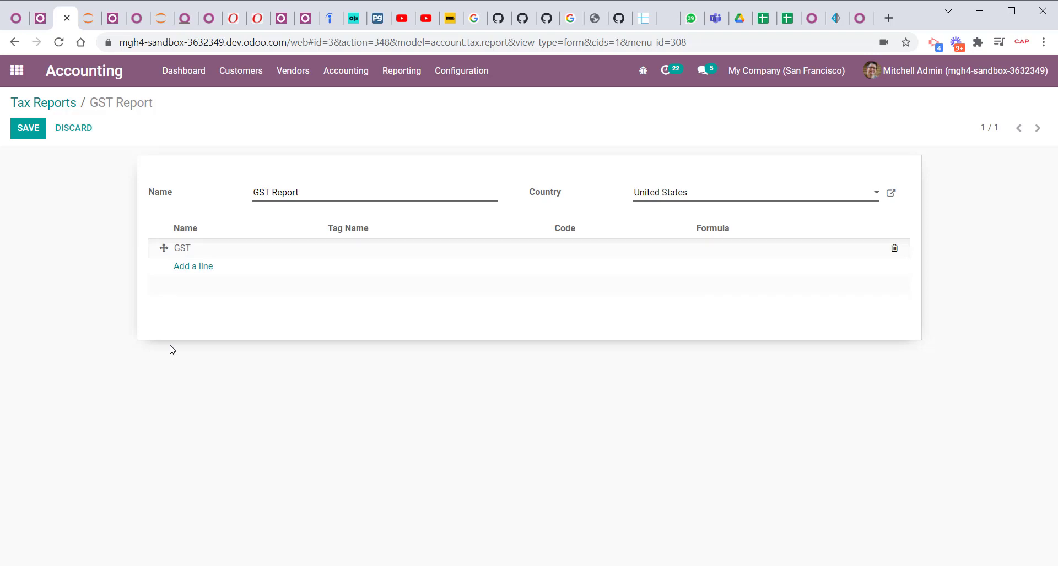
pyautogui.click(31, 132)
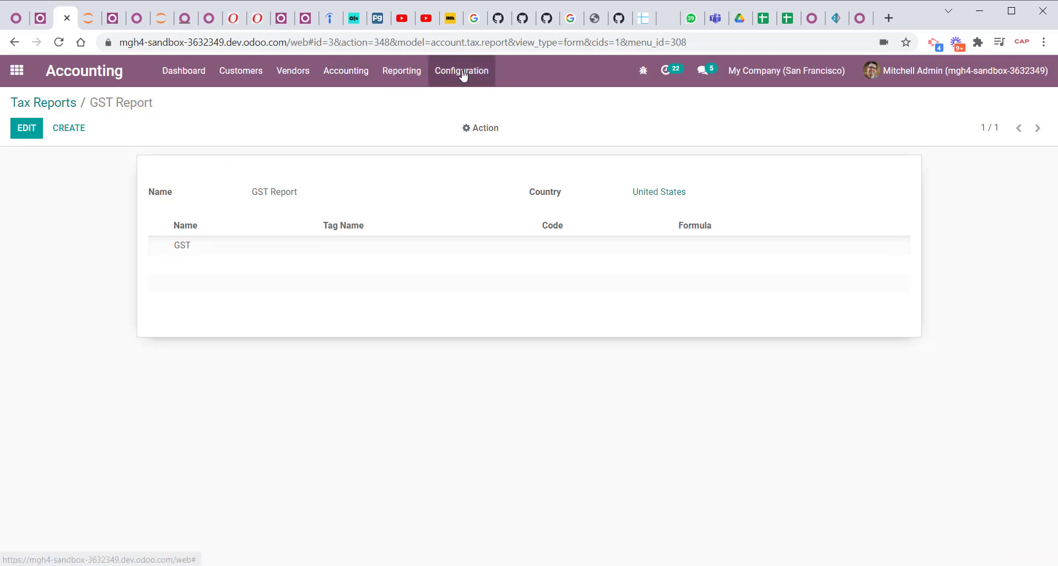
# In the tax GST for sales - 5% (BC), assign the tax grid +CGST to the invoice distribution's 100% of tax line.
pyautogui.click(55, 103)
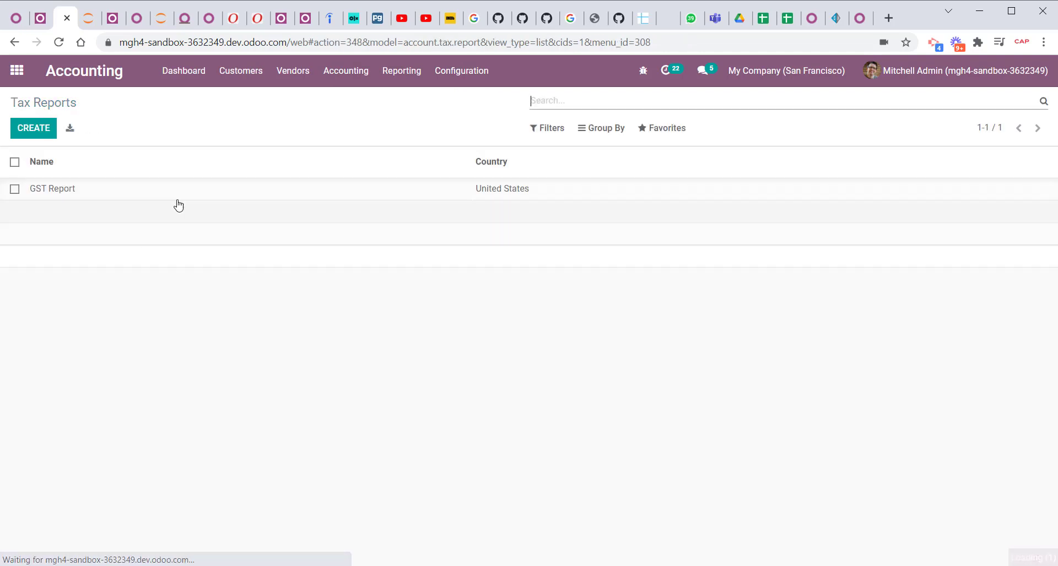
pyautogui.click(405, 78)
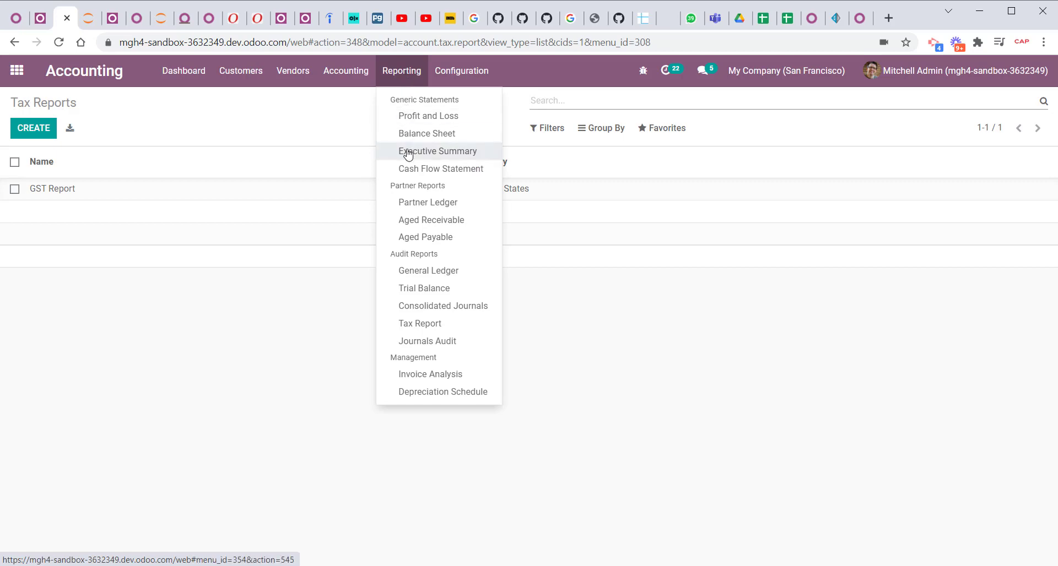
pyautogui.moveTo(448, 82)
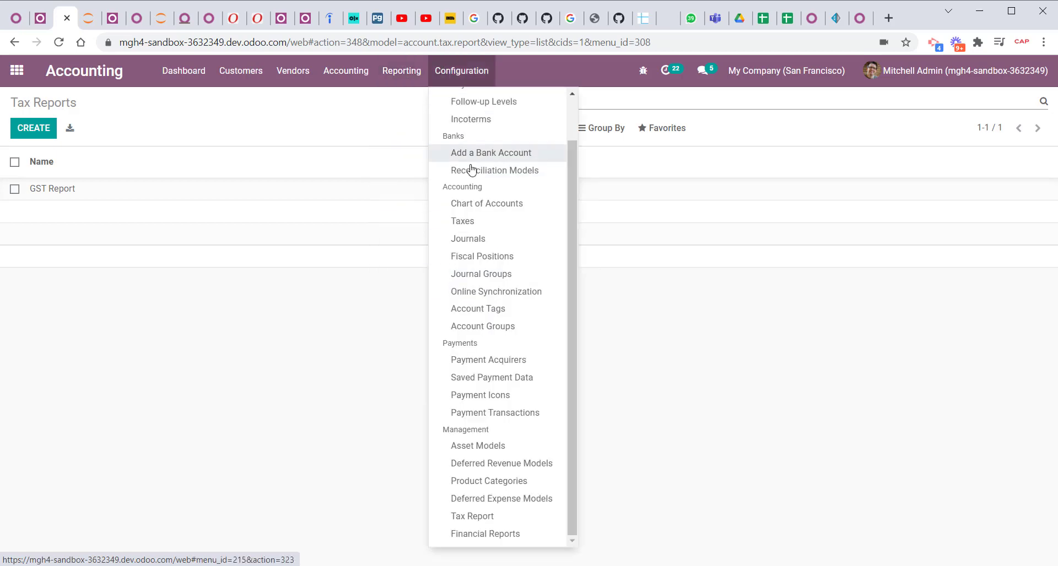
pyautogui.click(469, 221)
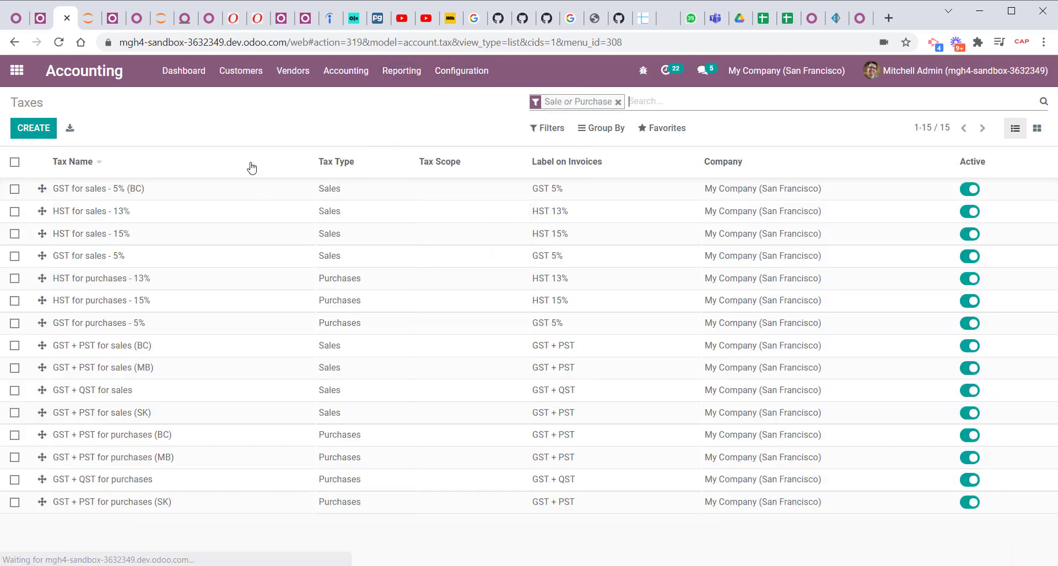
pyautogui.click(171, 190)
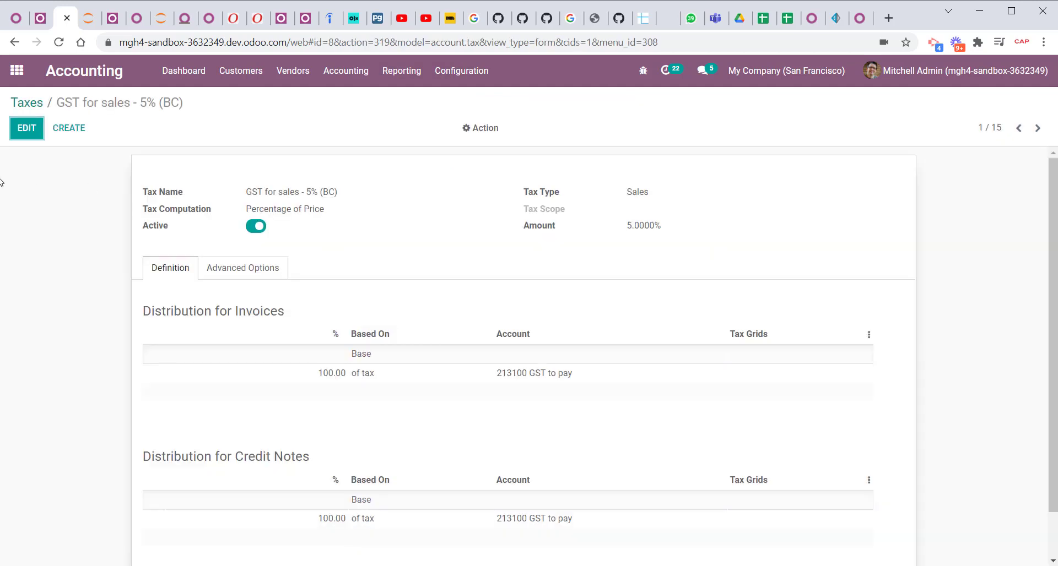
pyautogui.click(25, 128)
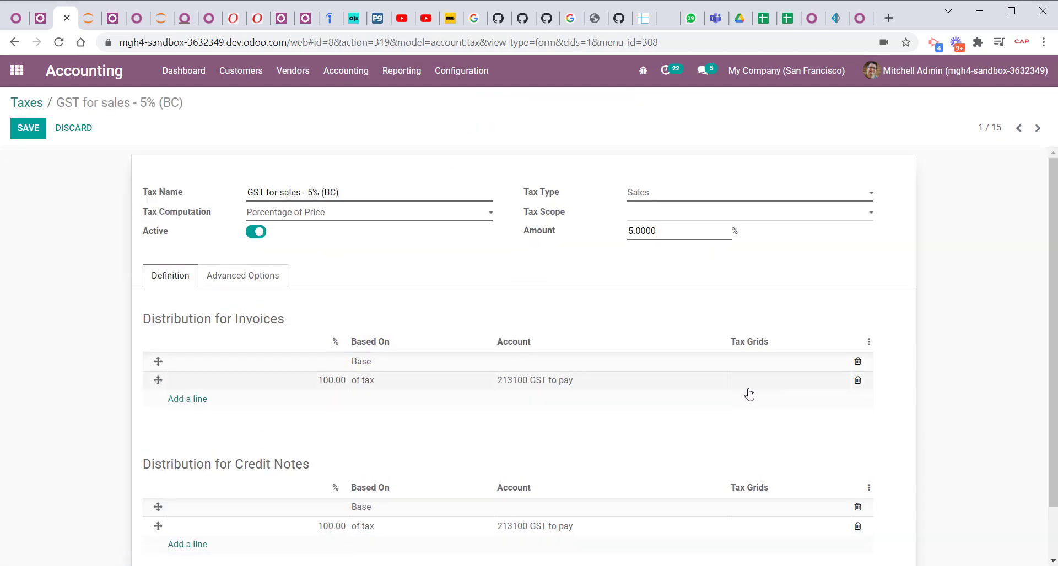
pyautogui.click(769, 390)
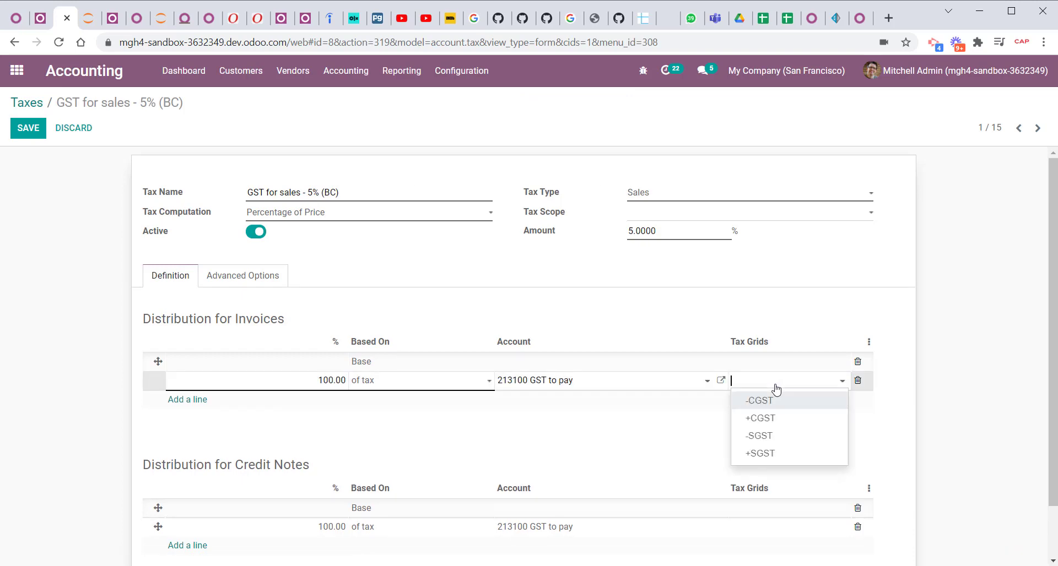
pyautogui.click(777, 421)
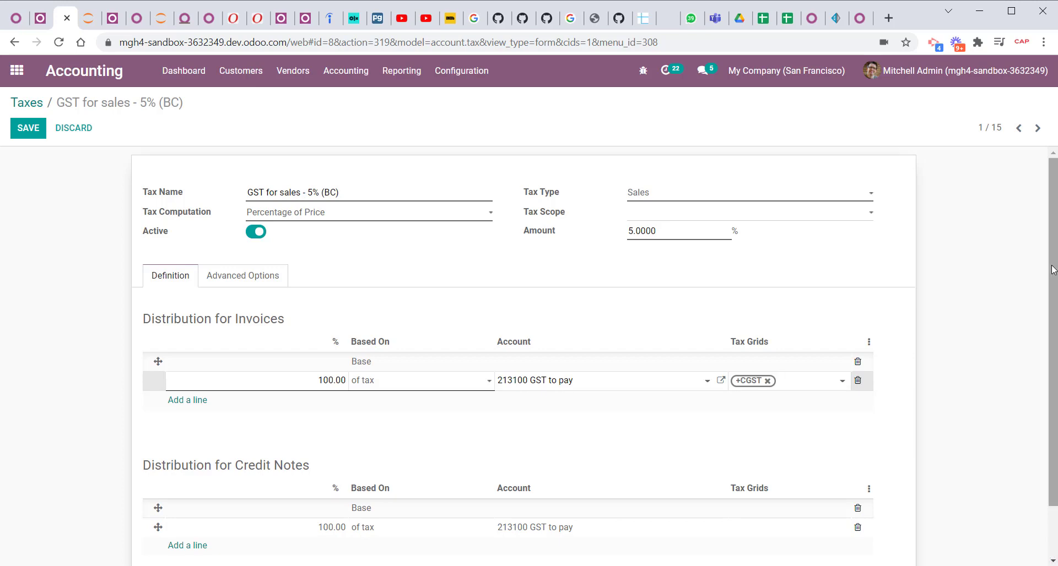
# Assign the tax grid -CGST to the credit note distribution's 100% of tax line and save the tax.
pyautogui.scroll(-1, 337, 456)
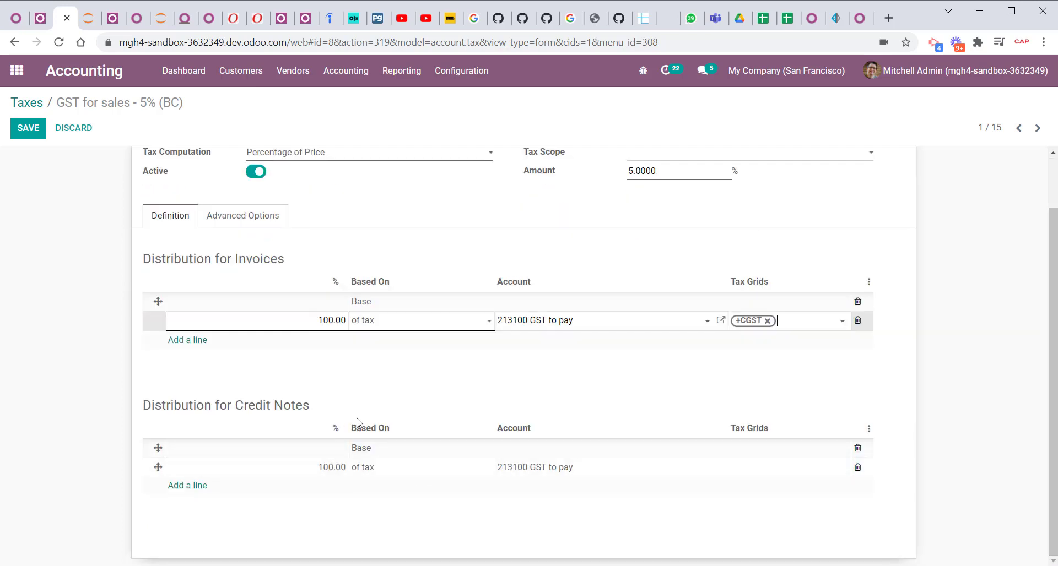
pyautogui.click(777, 473)
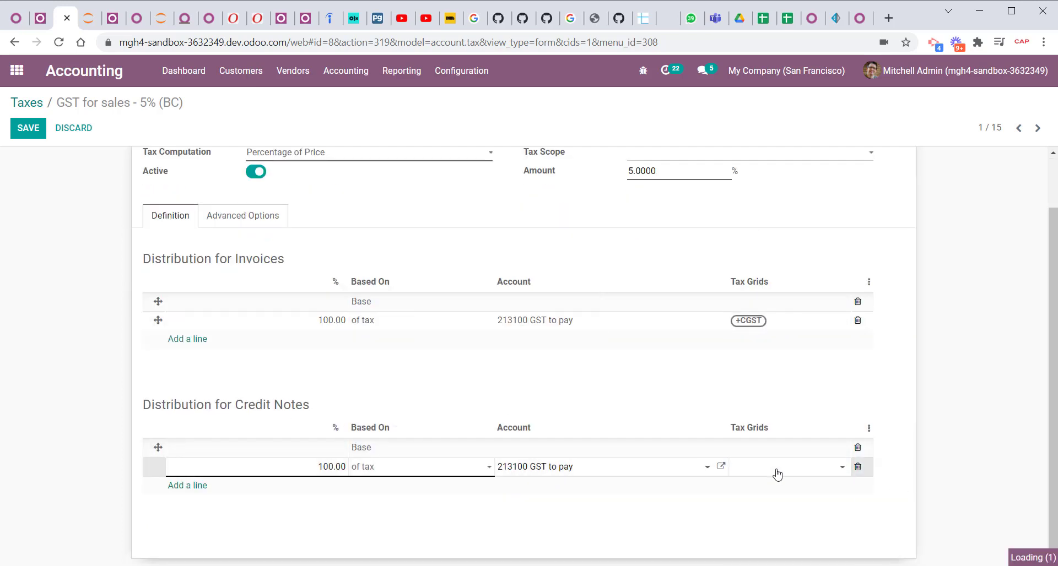
pyautogui.click(783, 493)
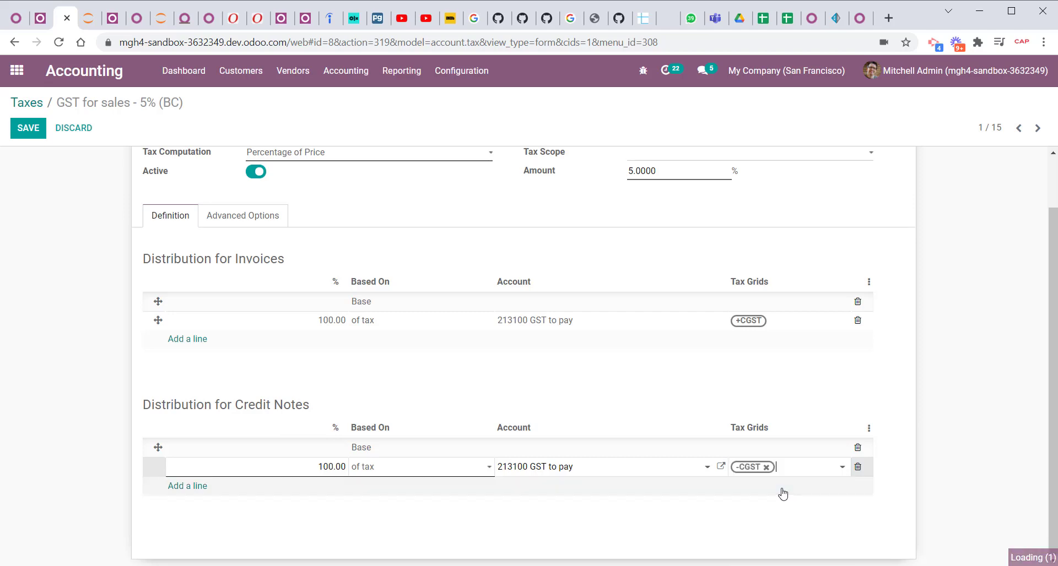
pyautogui.click(25, 130)
# In the tax HST for purchases - 13%, assign the tax grid +SGST to the invoice distribution's 100% of tax line.
pyautogui.click(20, 105)
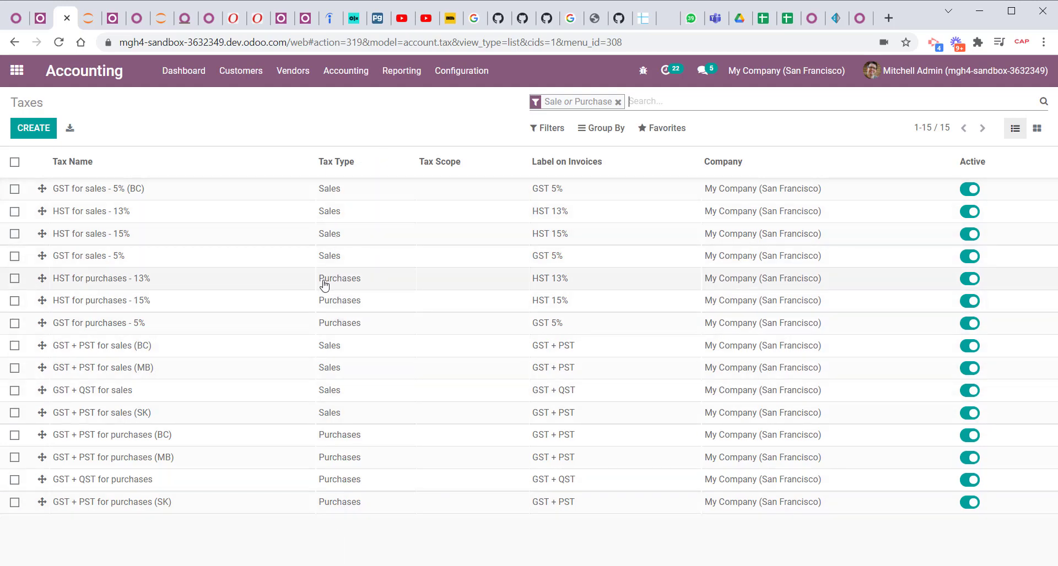
pyautogui.click(206, 287)
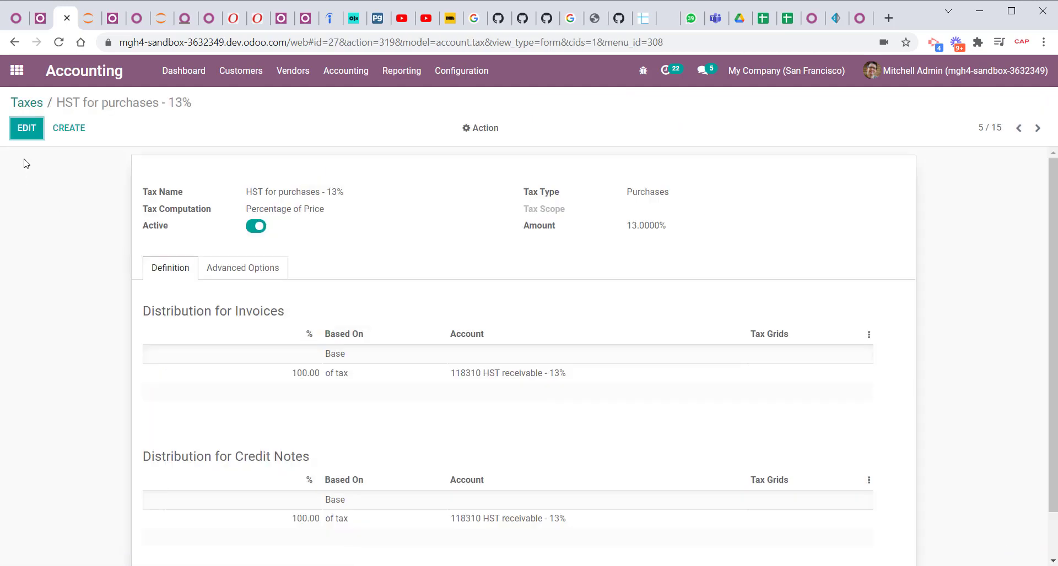
pyautogui.click(27, 128)
pyautogui.click(767, 386)
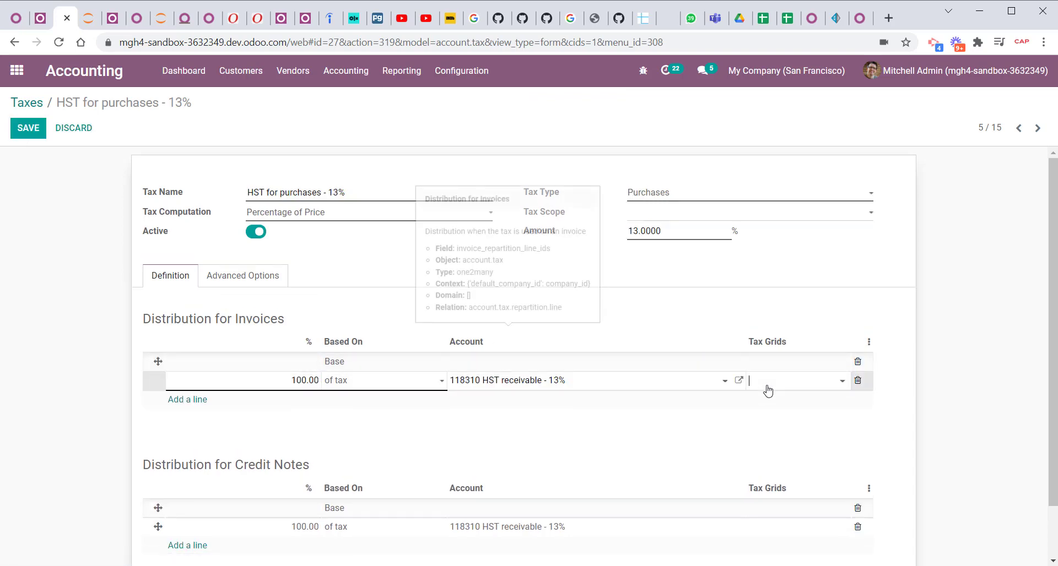
pyautogui.click(791, 384)
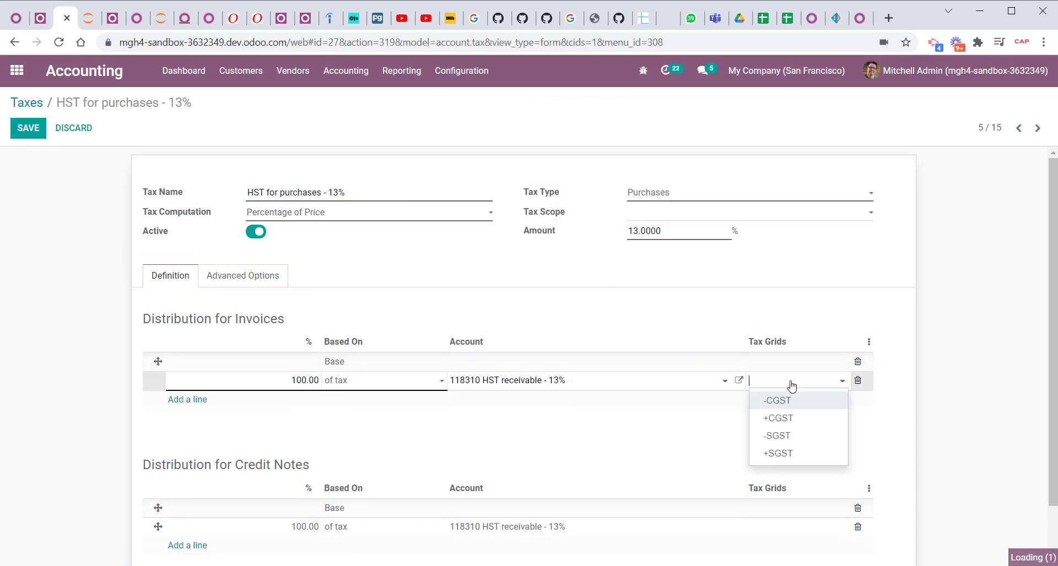
pyautogui.click(802, 452)
# Assign the tax grid -SGST to the credit note distribution's 100% of tax line, save the tax and return to the tax list.
pyautogui.click(769, 529)
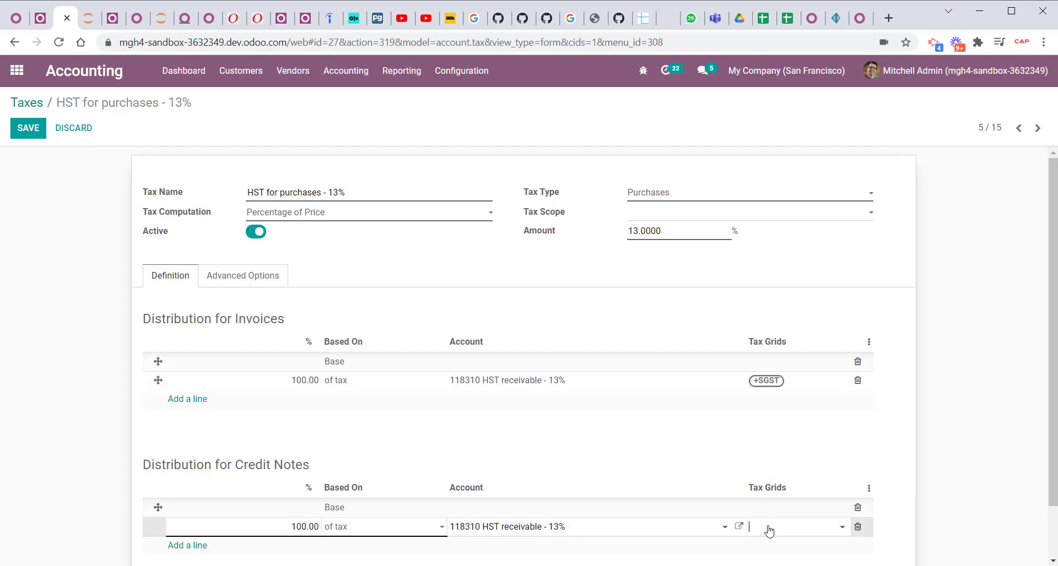
pyautogui.click(803, 499)
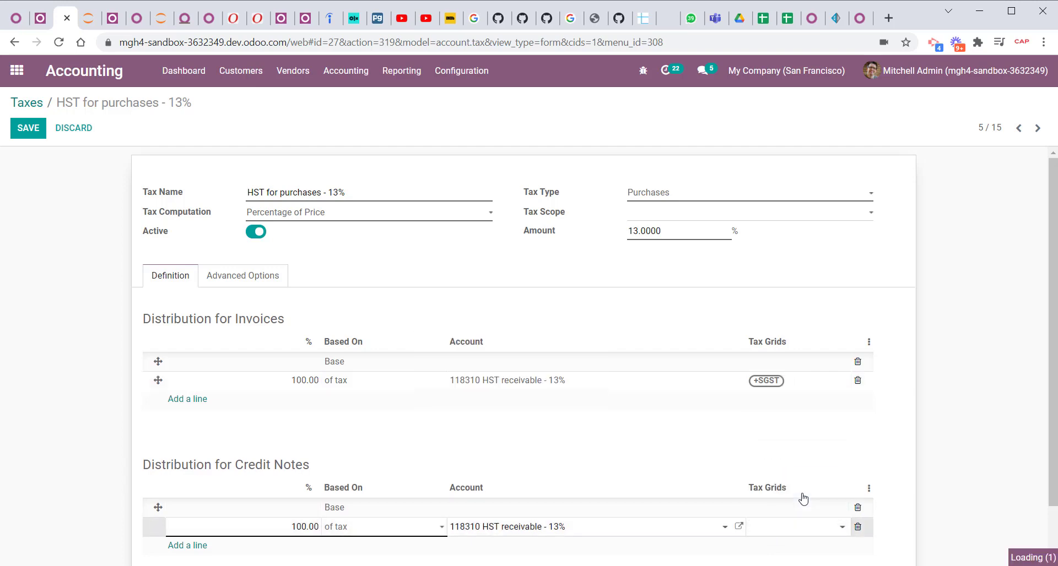
pyautogui.click(30, 130)
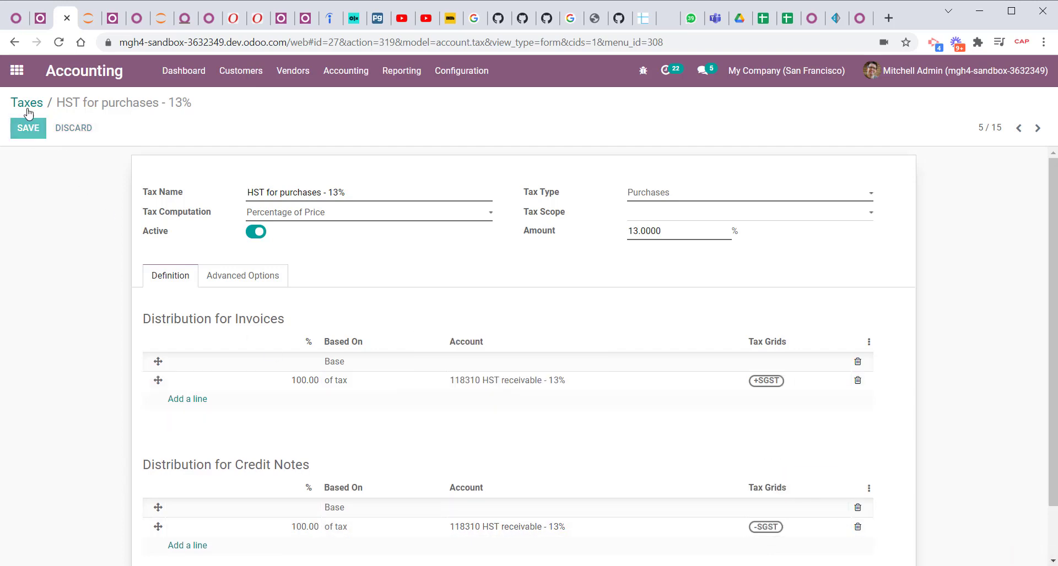
pyautogui.click(39, 103)
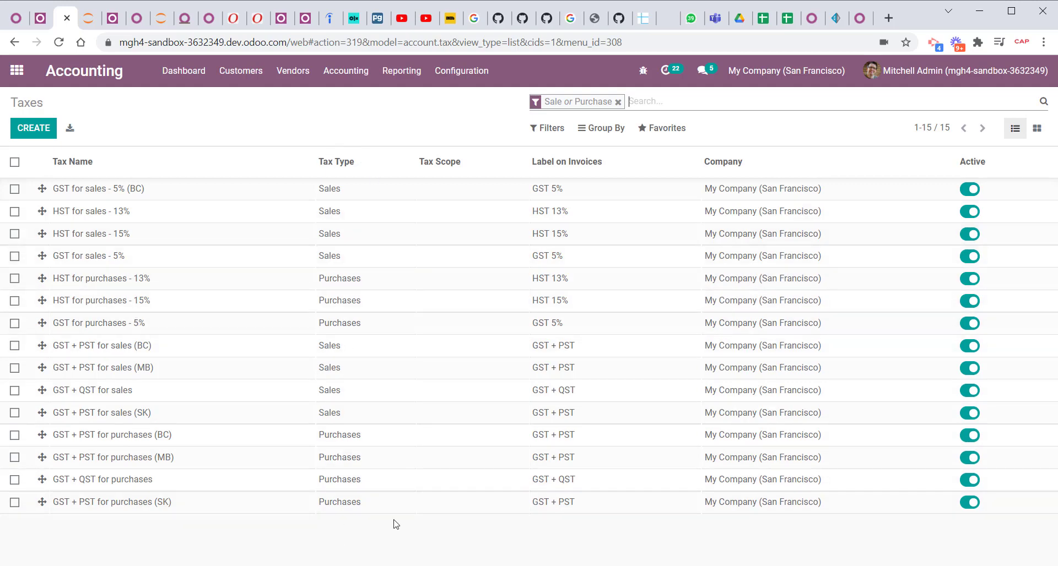
# Open the accounting Tax Report and switch it from Global Summary to the custom GST Report.
pyautogui.click(399, 71)
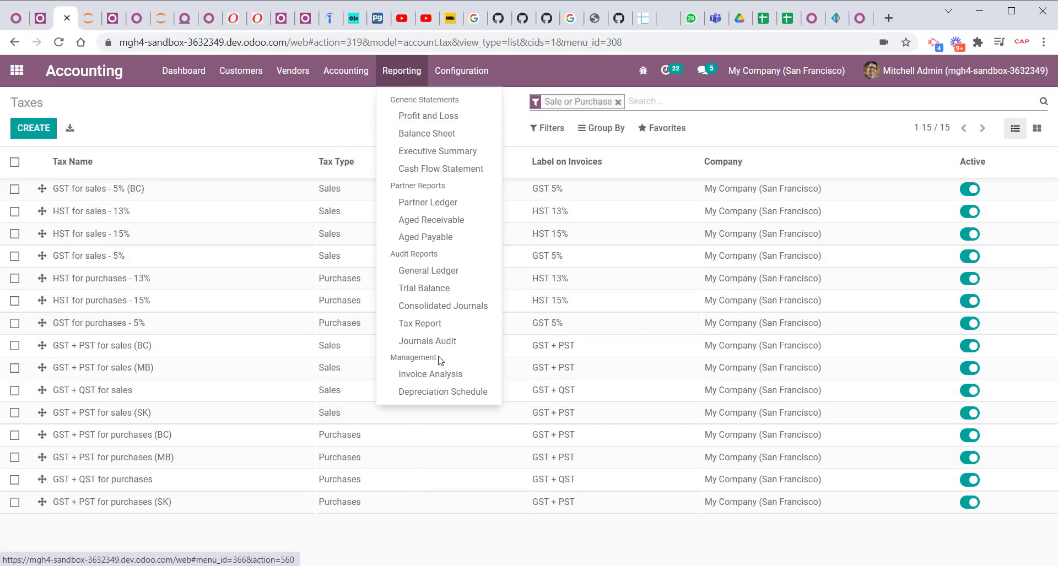
pyautogui.click(424, 325)
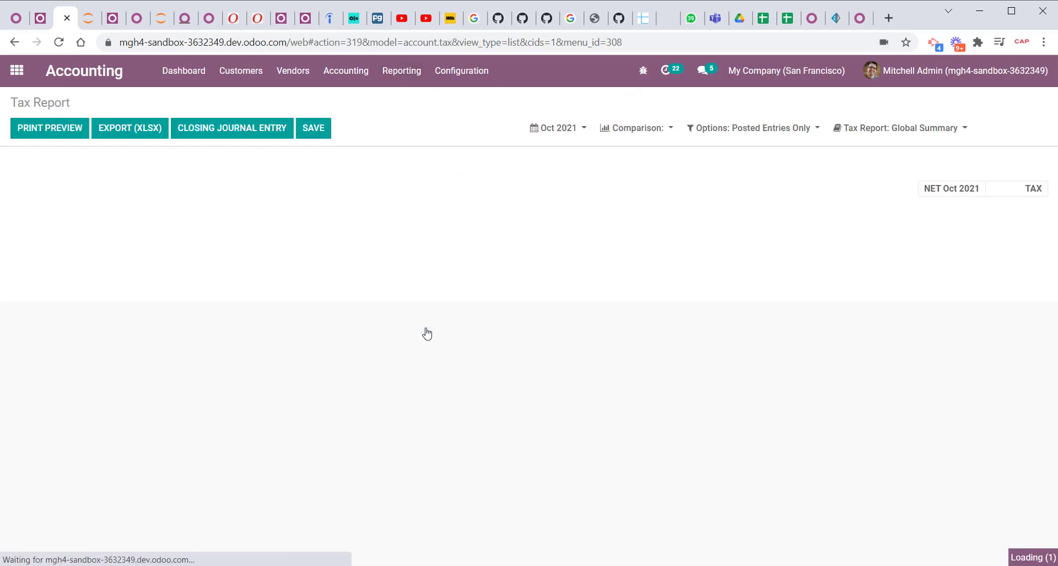
pyautogui.click(889, 131)
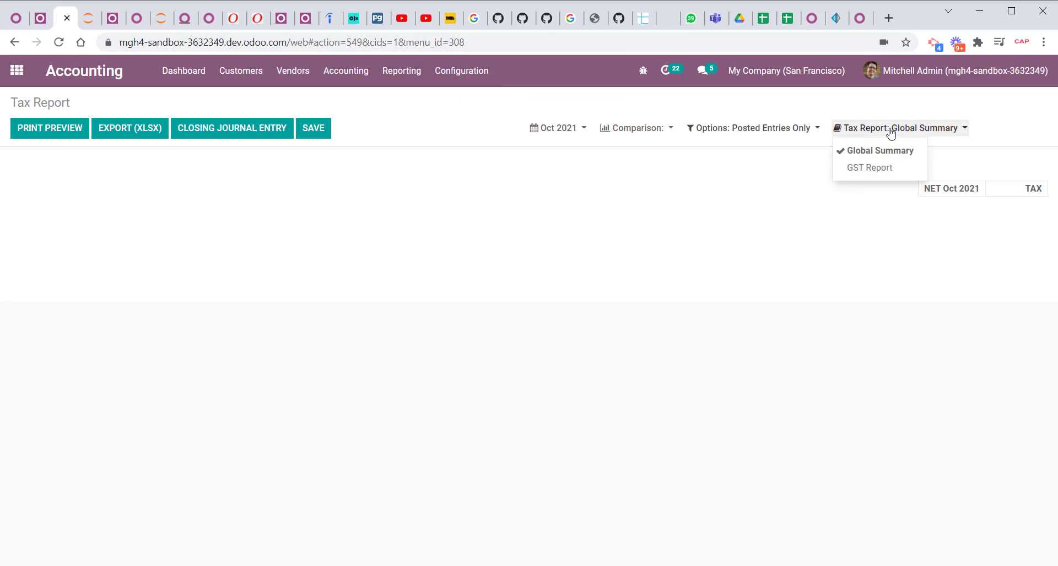
pyautogui.click(863, 168)
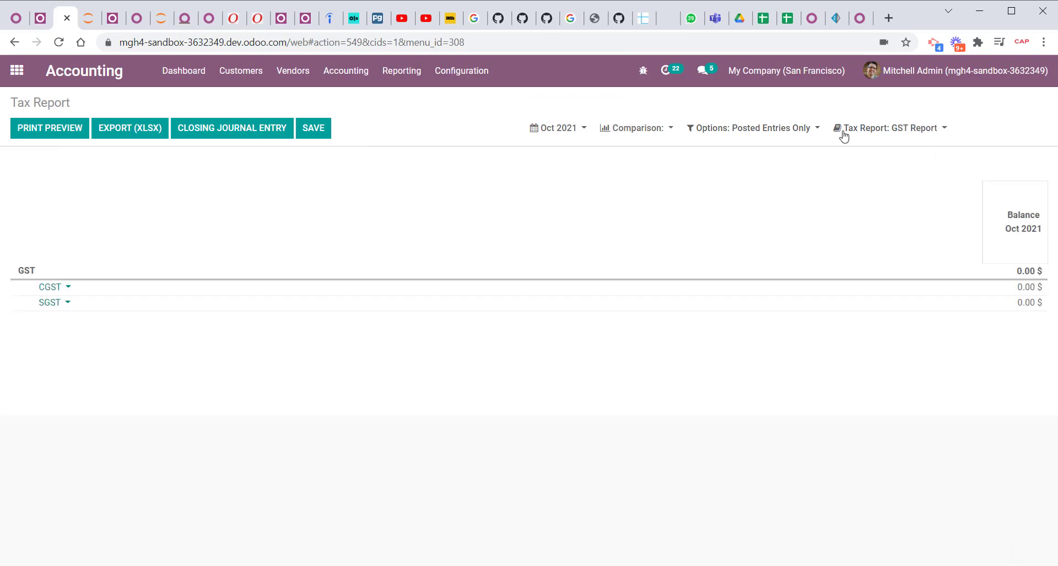
pyautogui.click(892, 128)
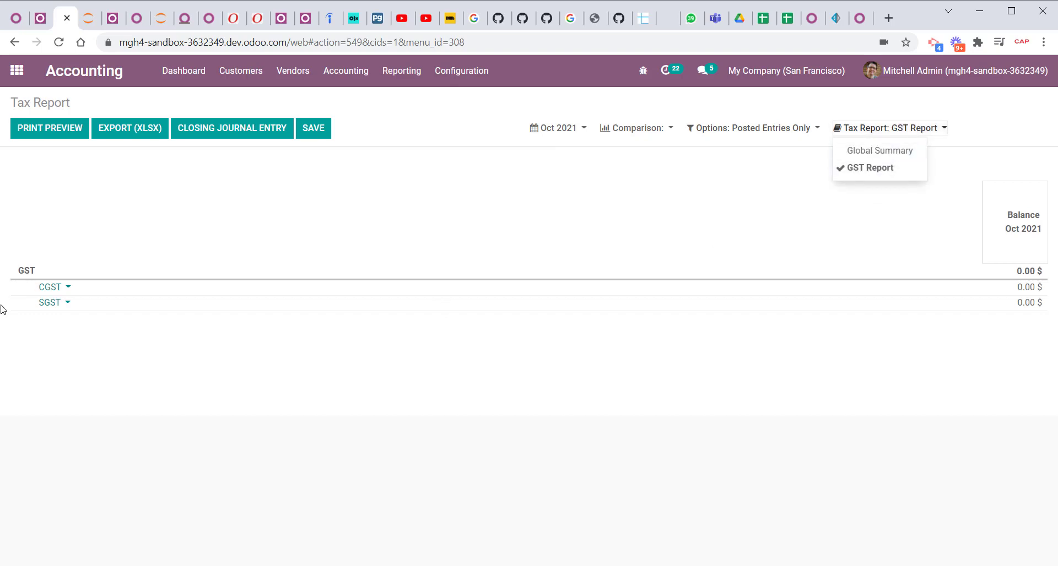
# Check the options available on the CGST and SGST lines of the GST Report.
pyautogui.click(65, 287)
pyautogui.click(291, 412)
pyautogui.click(62, 303)
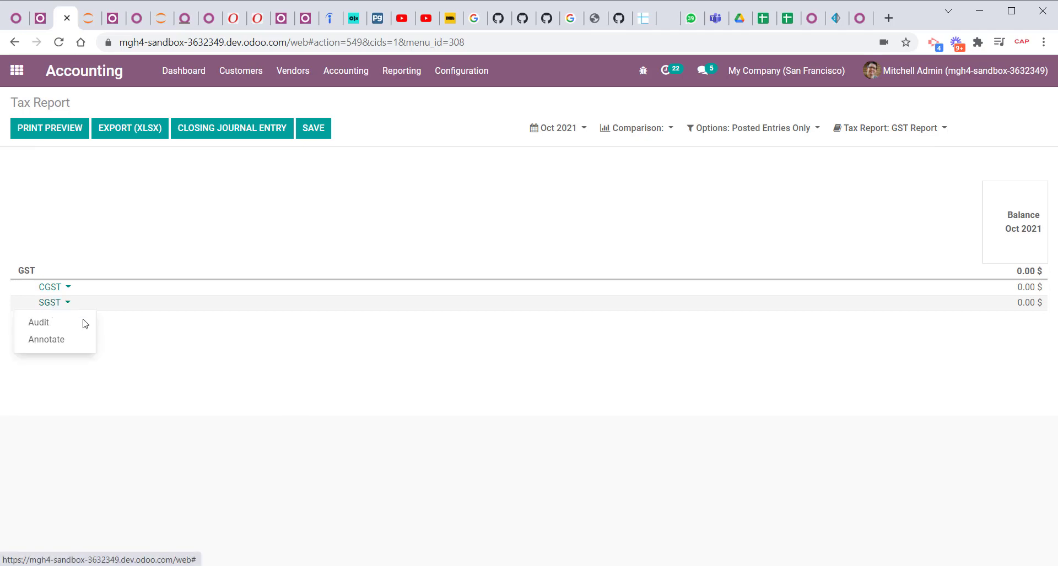
pyautogui.click(392, 351)
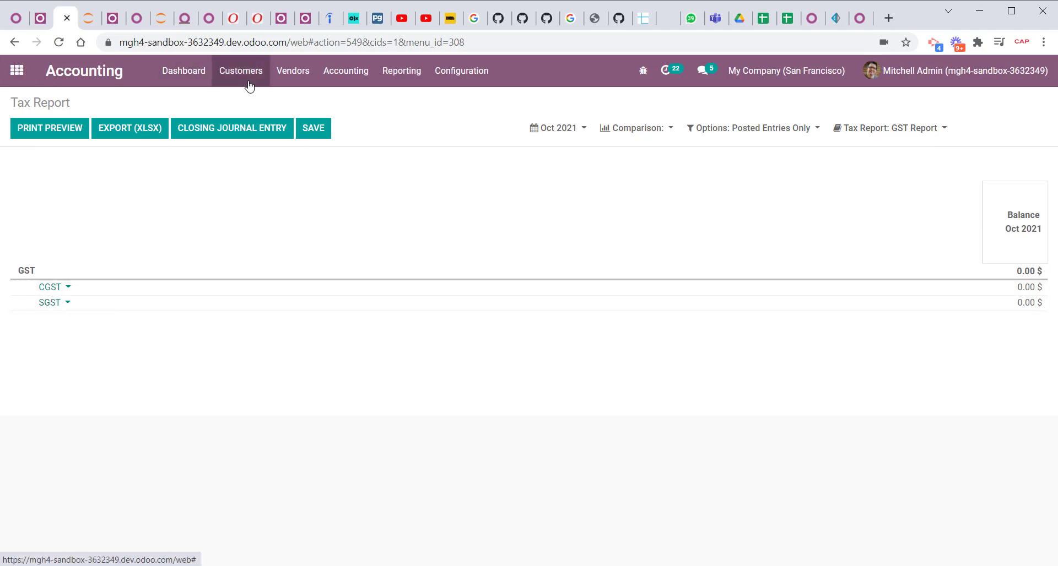
# Reopen the tax HST for purchases - 13% from the tax list to review its name and assigned tax grids.
pyautogui.click(460, 70)
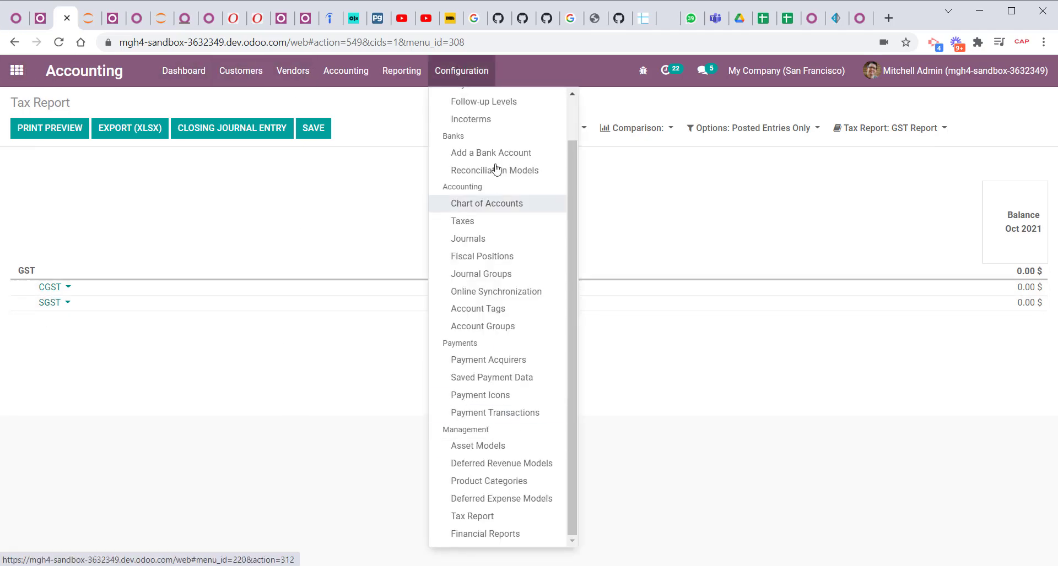
pyautogui.click(493, 226)
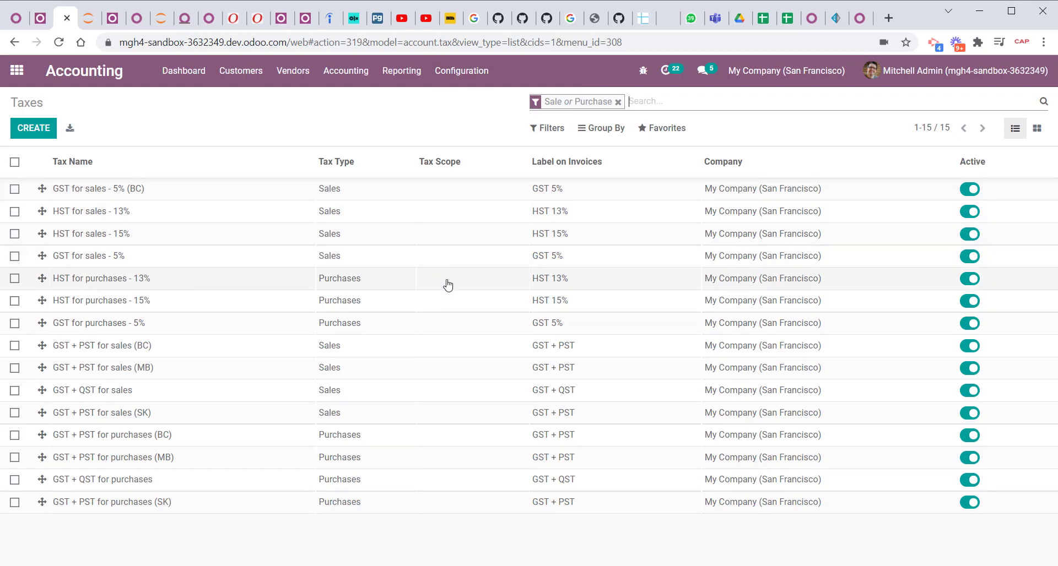
pyautogui.click(573, 292)
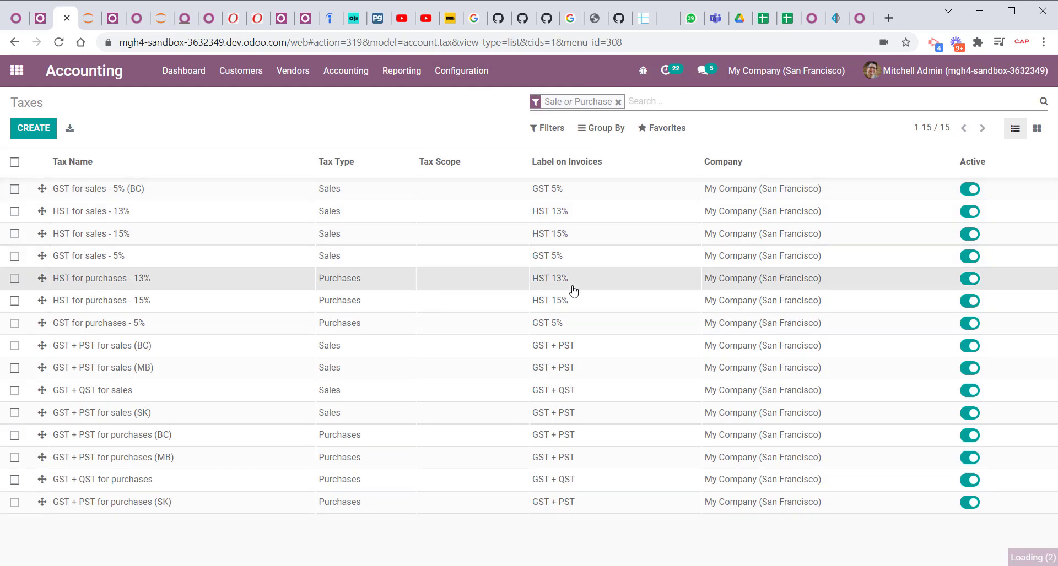
pyautogui.click(303, 80)
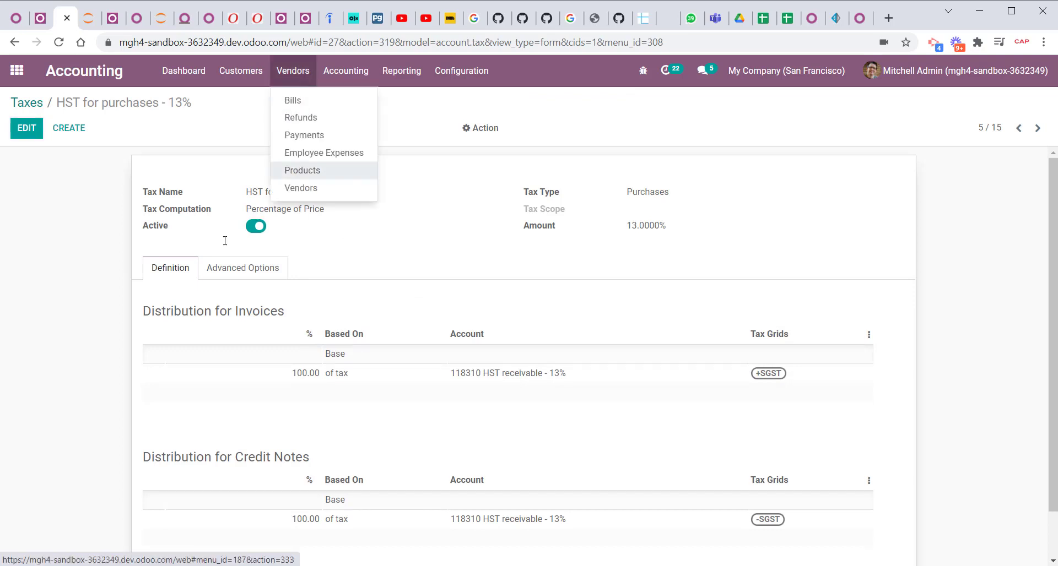
pyautogui.click(48, 305)
pyautogui.tripleClick(312, 192)
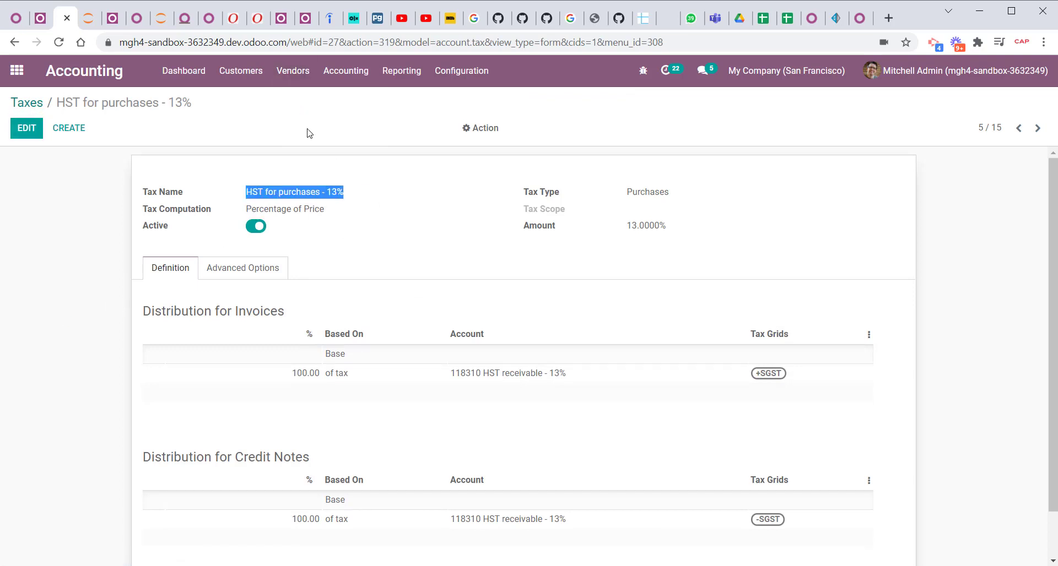
# Create a new vendor bill with Azure Interior as the vendor.
pyautogui.click(281, 73)
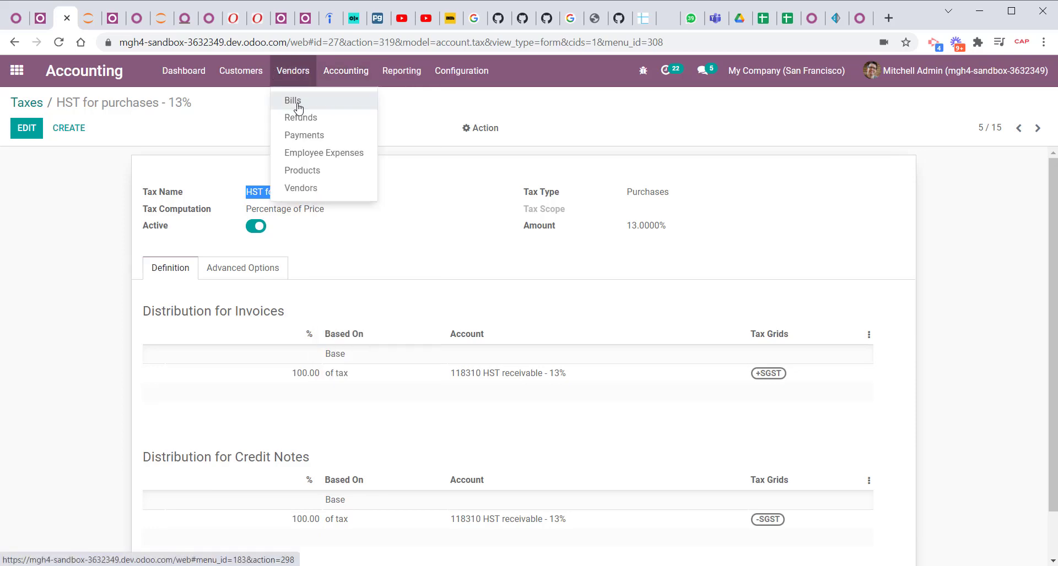
pyautogui.click(332, 107)
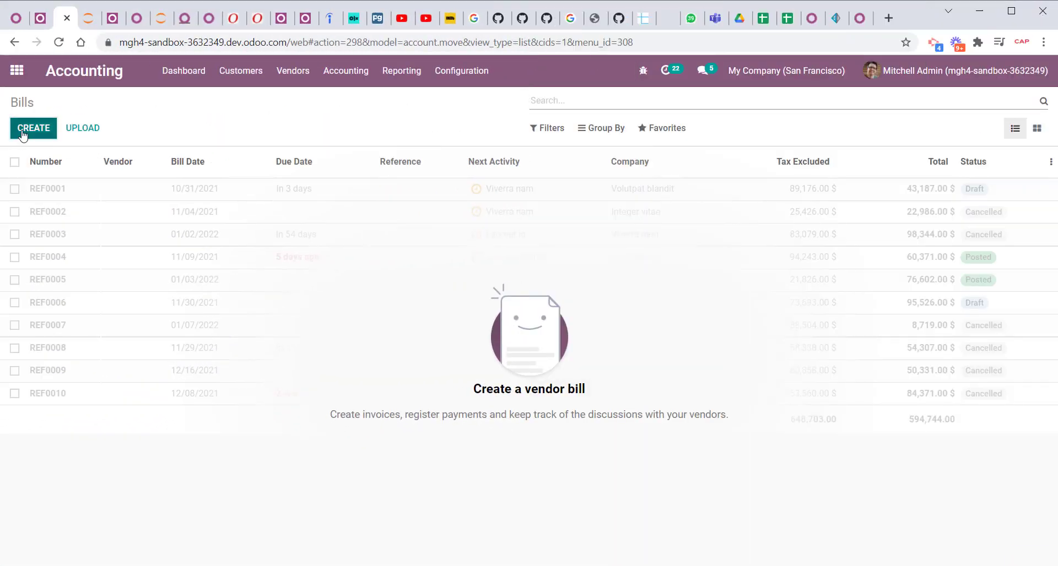
pyautogui.click(29, 131)
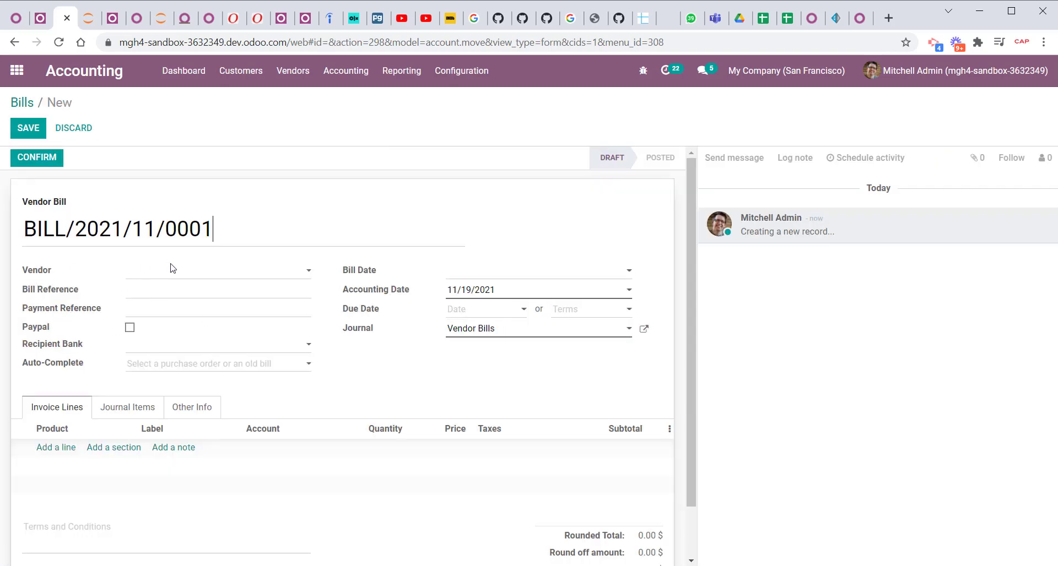
pyautogui.click(172, 269)
pyautogui.click(189, 296)
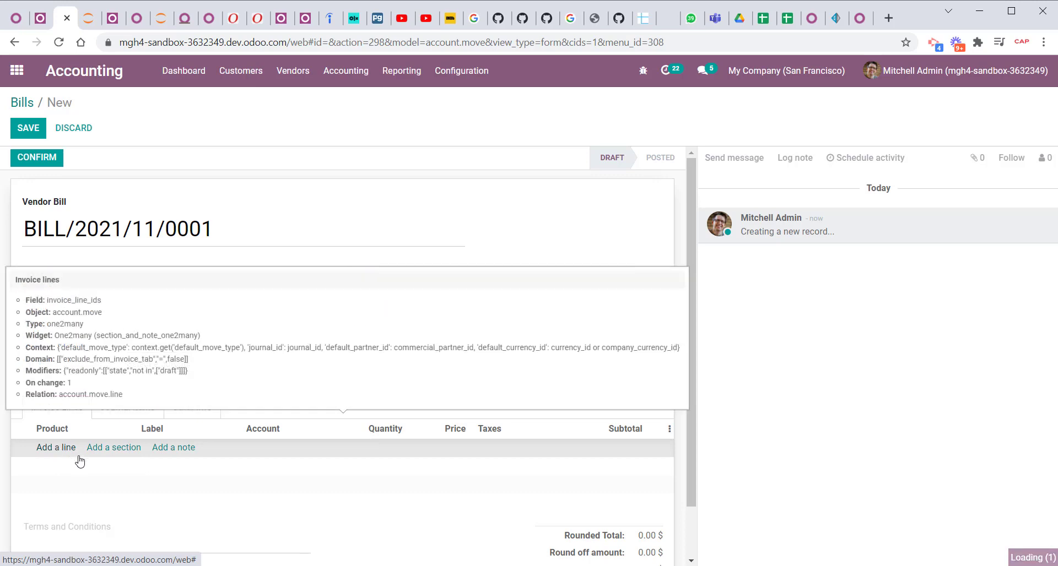
# Add a bill line for [DESK0004] Customizable Desk (CONFIG) (Aluminium, Black) with the tax HST for purchases - 13%, and save the bill.
pyautogui.click(56, 448)
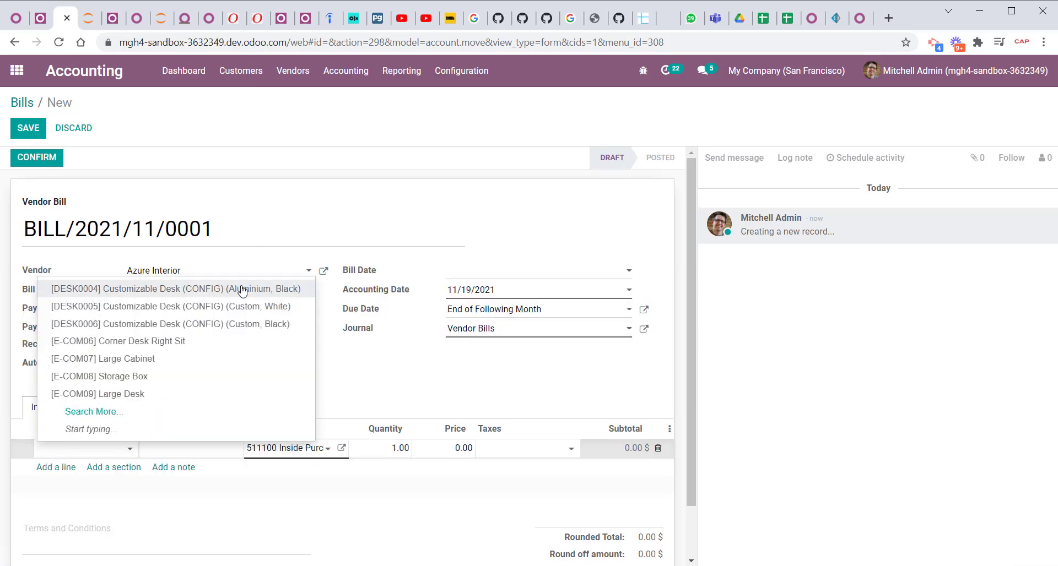
pyautogui.click(242, 290)
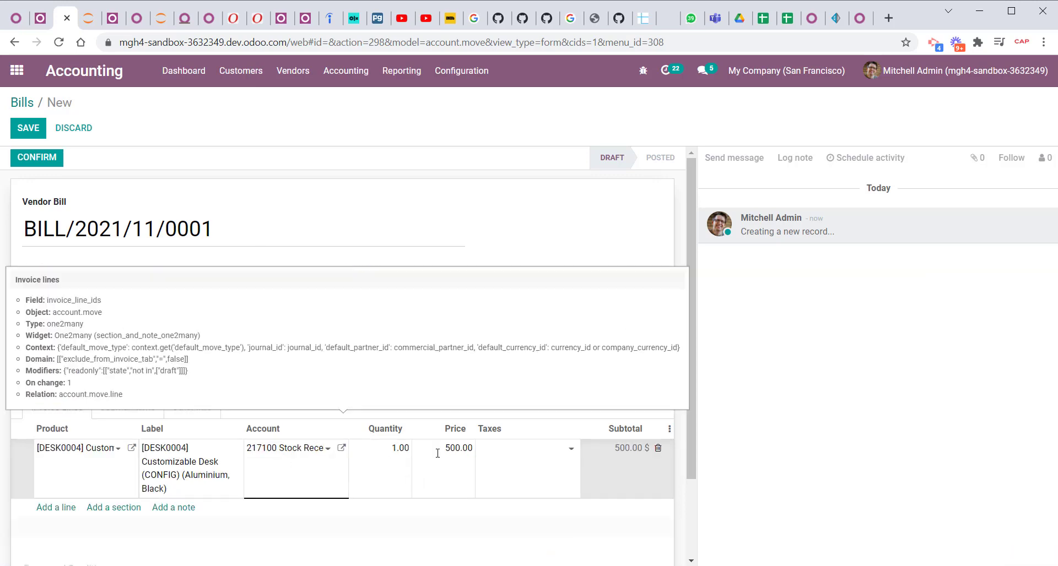
pyautogui.click(572, 449)
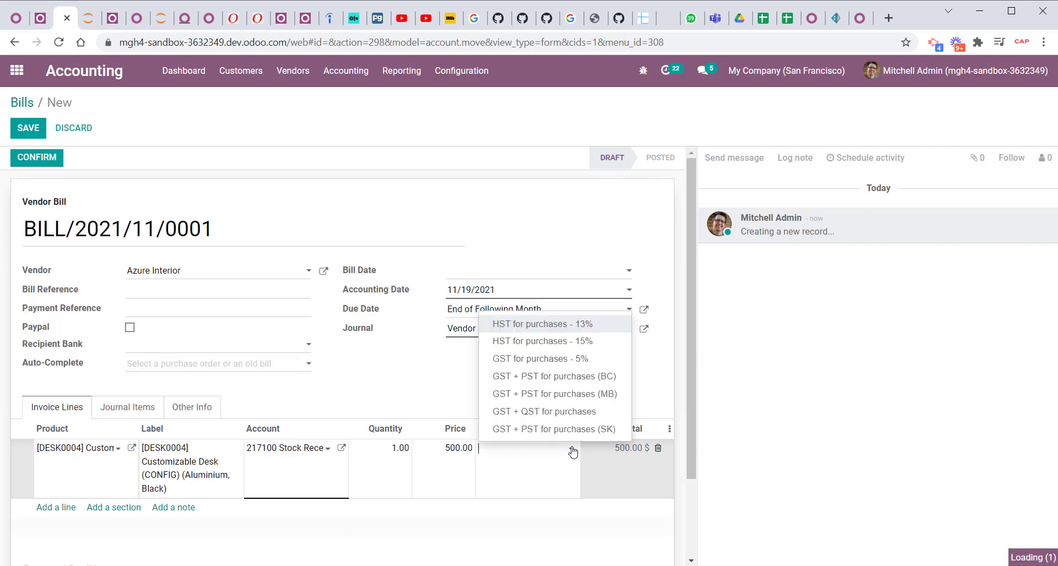
pyautogui.click(587, 327)
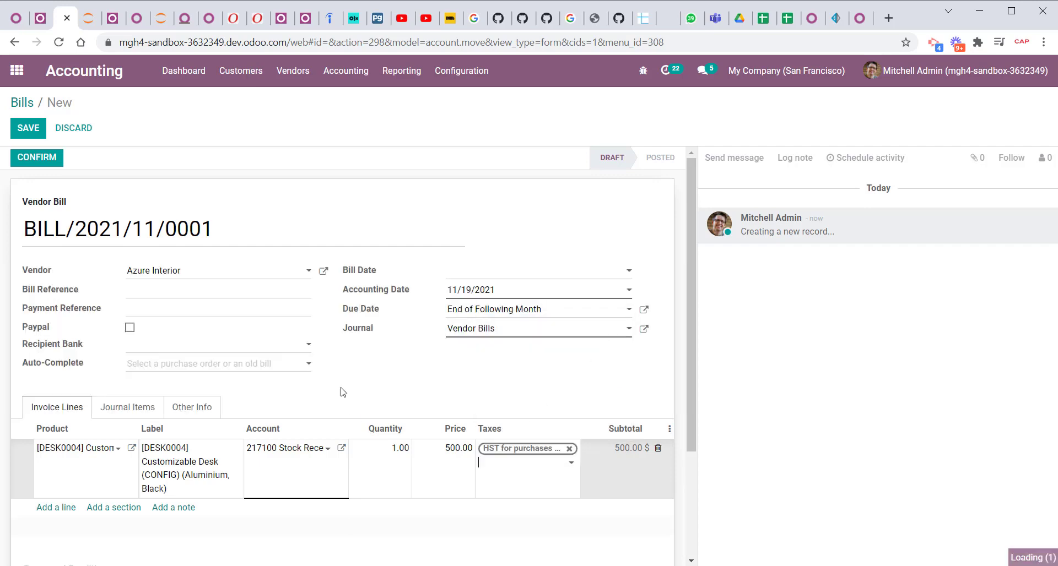
pyautogui.moveTo(692, 386); pyautogui.dragTo(693, 467)
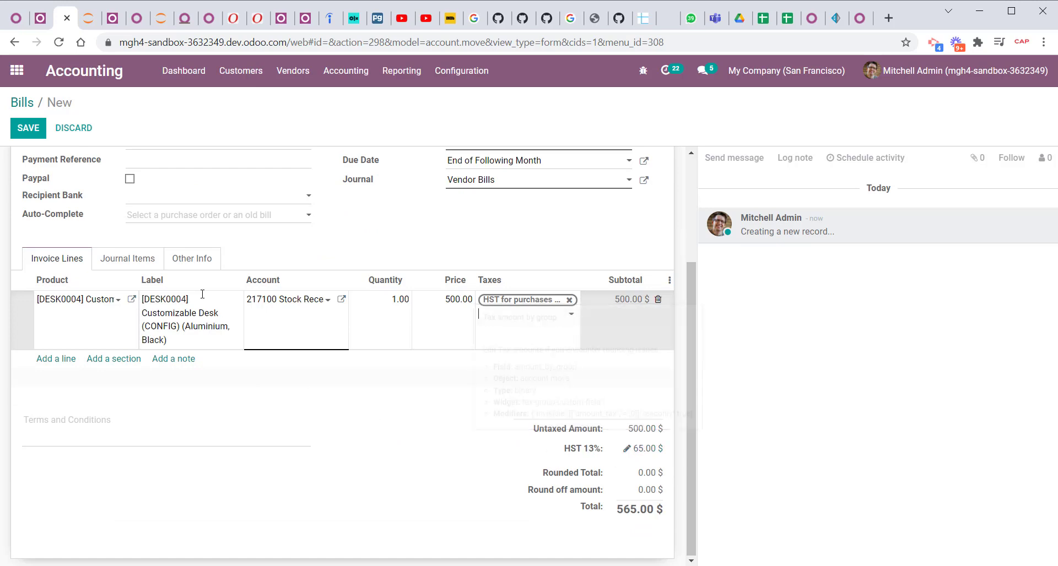
pyautogui.click(28, 128)
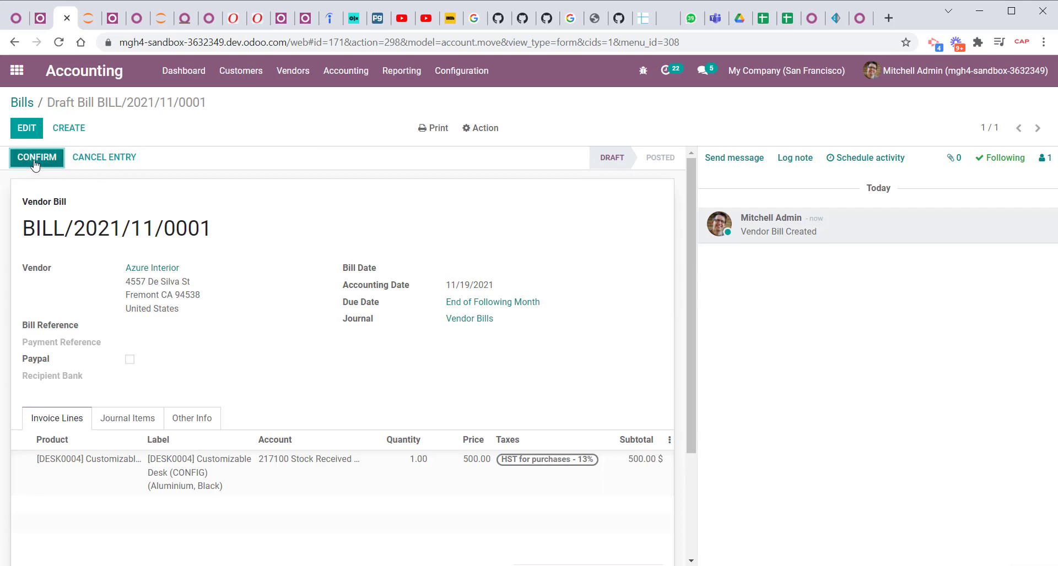
# Set the bill date to 11/20/2021, then save and confirm the vendor bill.
pyautogui.click(52, 159)
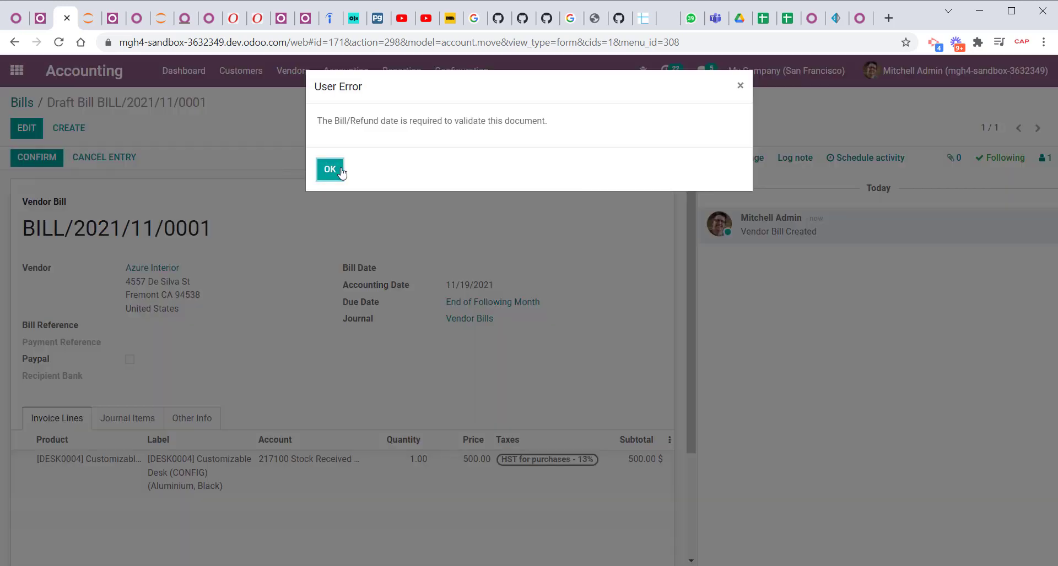
pyautogui.click(342, 173)
pyautogui.click(498, 268)
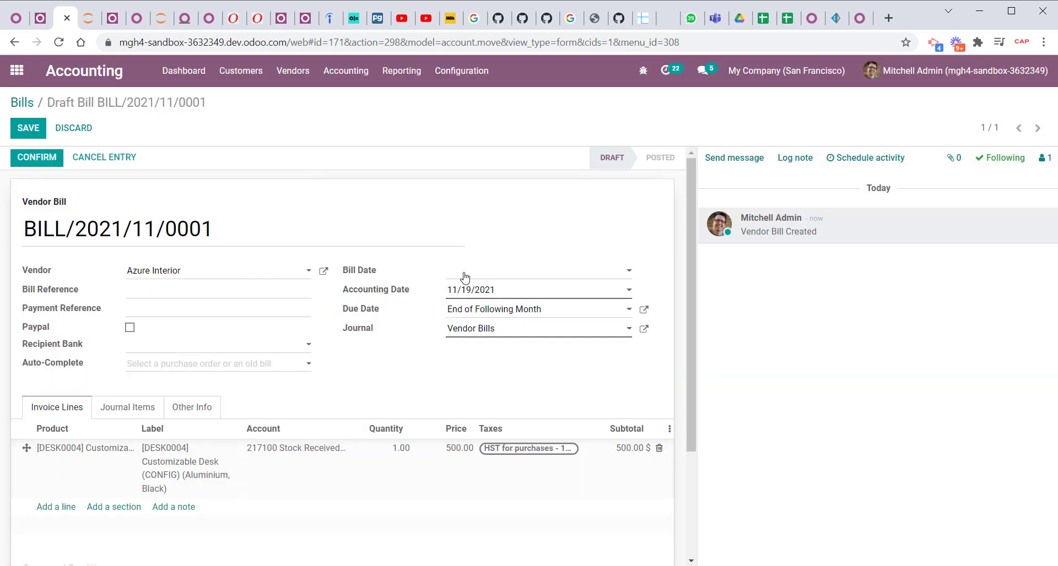
pyautogui.click(464, 272)
pyautogui.click(591, 371)
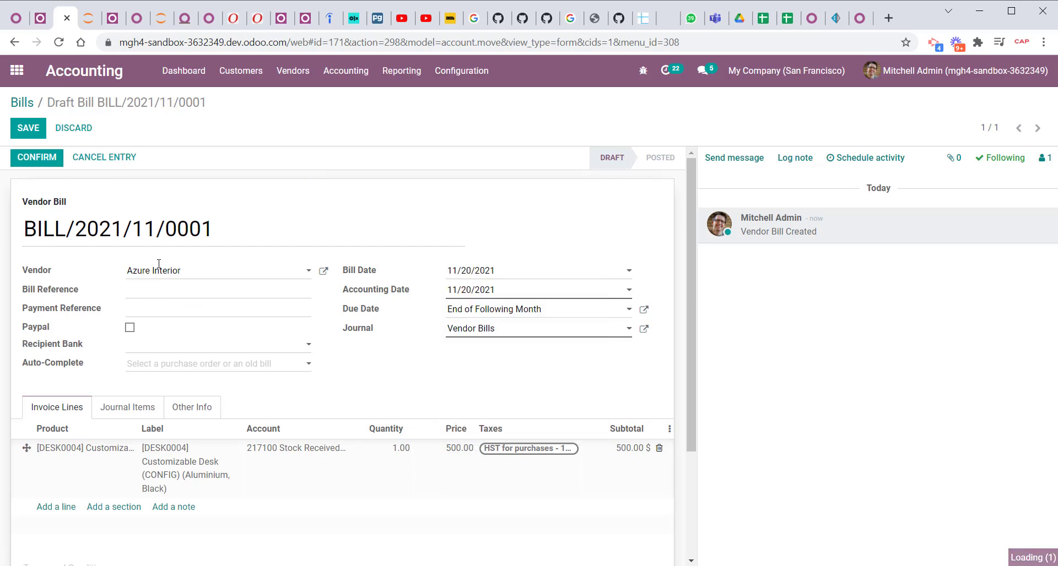
pyautogui.click(28, 130)
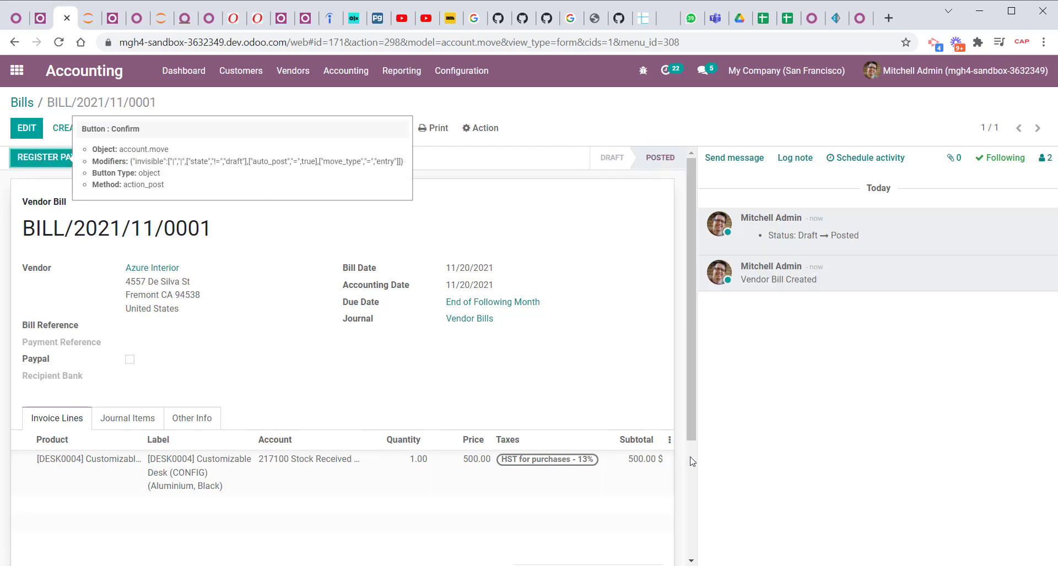
# Create a new customer invoice with Deco Addict as the customer.
pyautogui.click(227, 71)
pyautogui.click(270, 100)
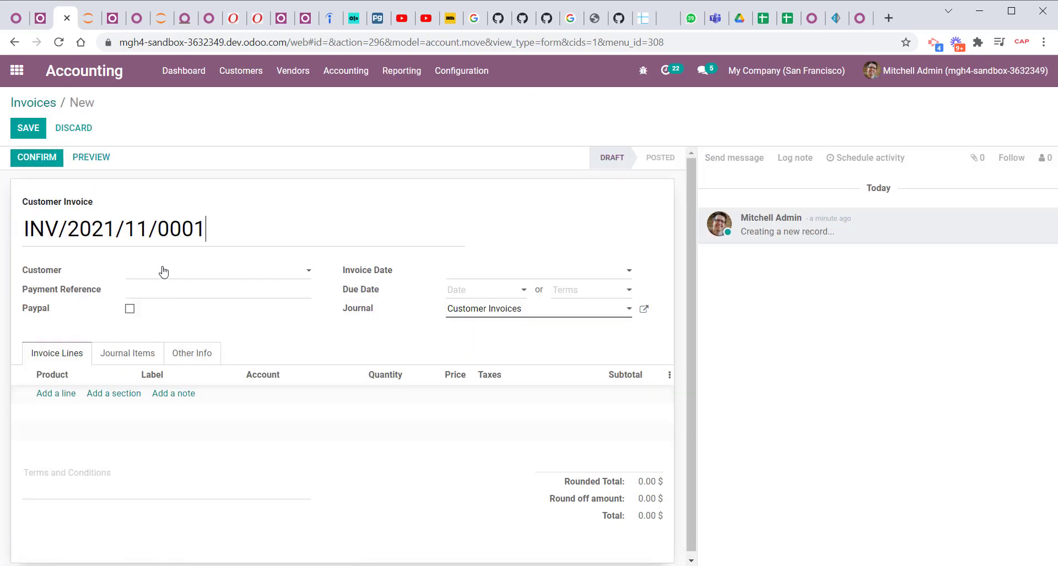
pyautogui.click(163, 272)
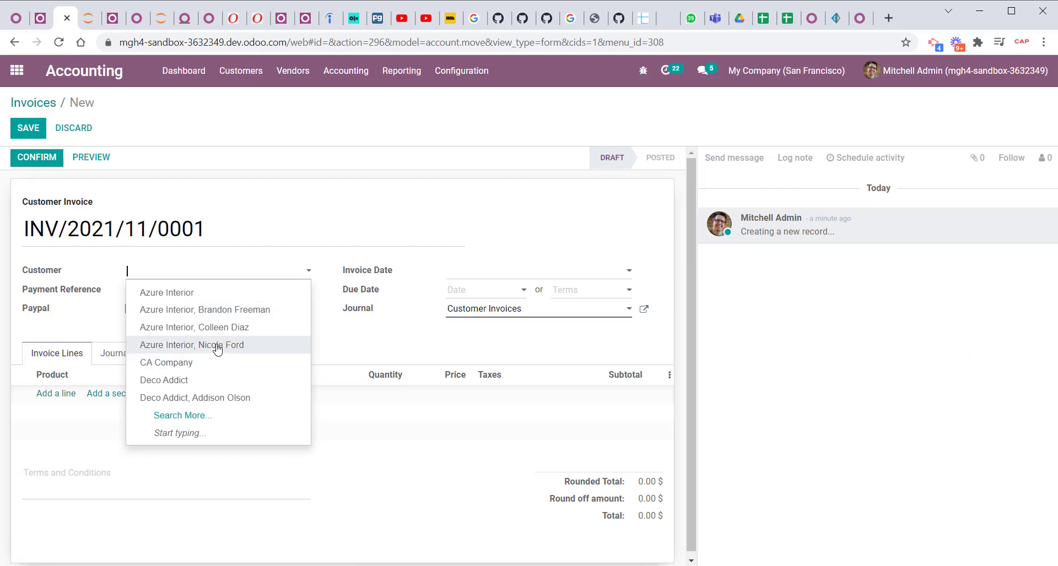
pyautogui.click(216, 381)
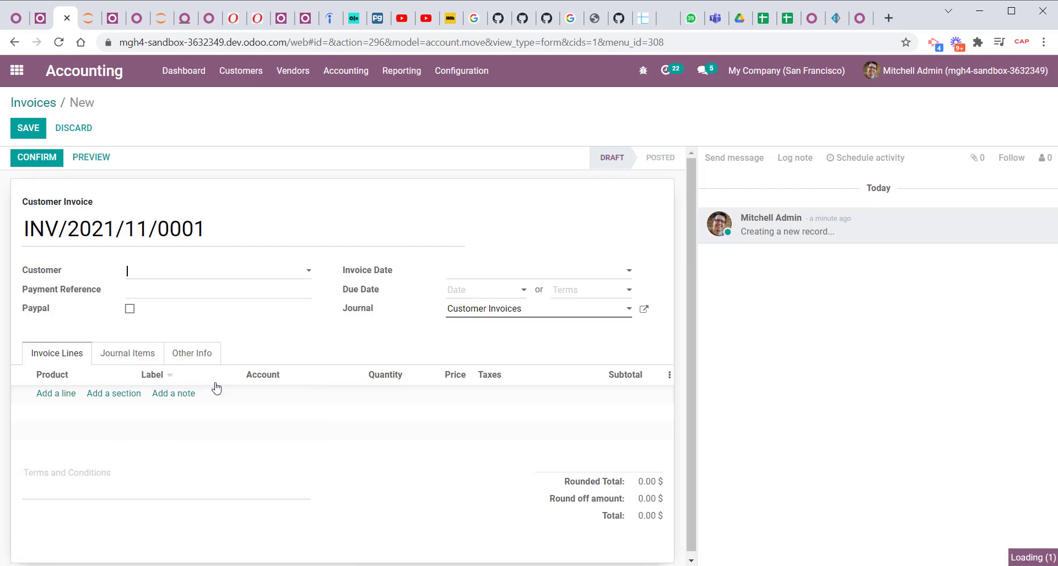
# Add an invoice line for [DESK0006] Customizable Desk (CONFIG) (Custom, Black) priced at 1000, then save and confirm the invoice.
pyautogui.click(54, 395)
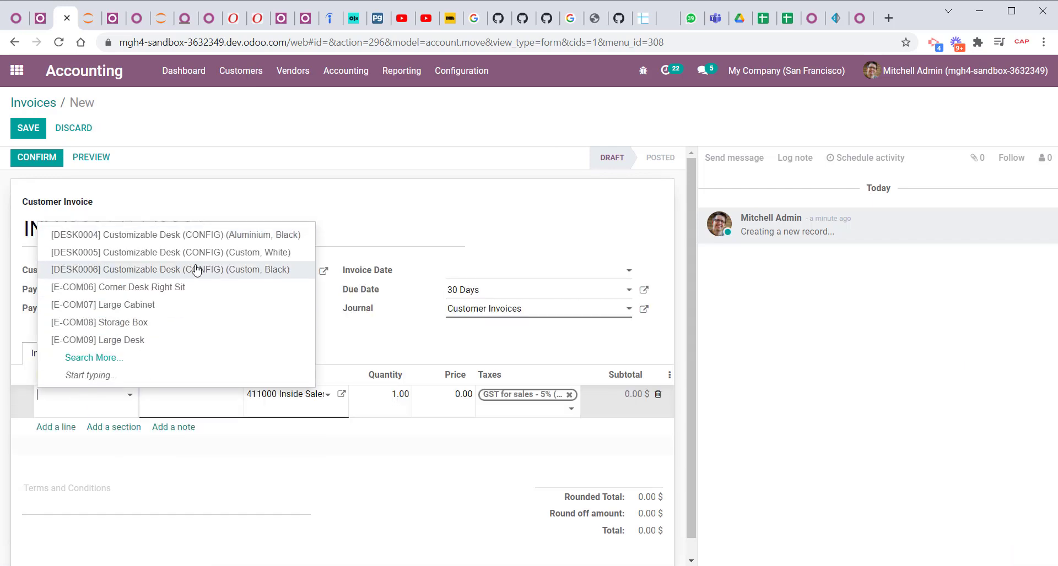
pyautogui.click(203, 270)
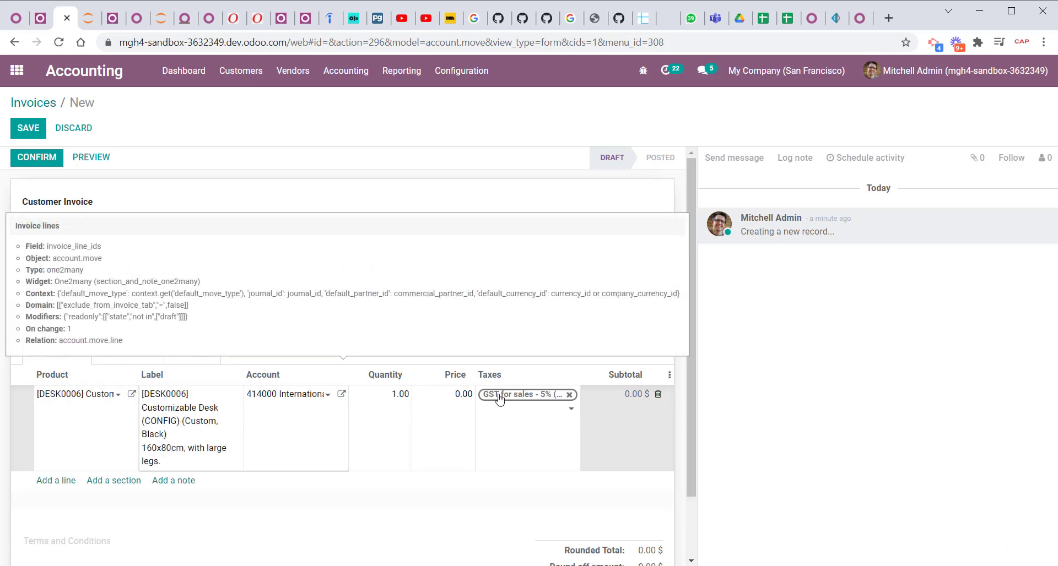
pyautogui.click(442, 395)
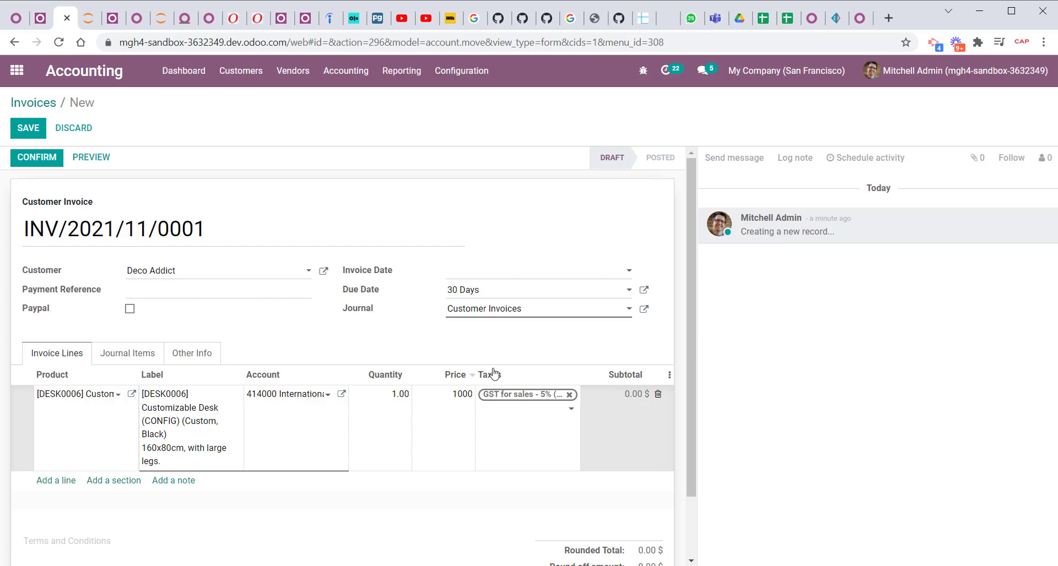
pyautogui.click(559, 351)
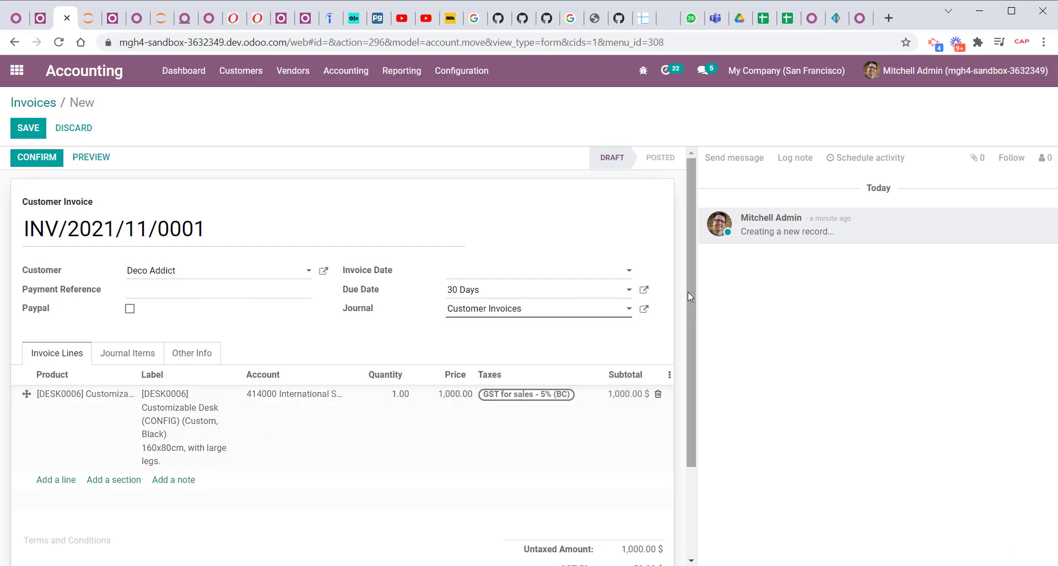
pyautogui.moveTo(687, 292); pyautogui.dragTo(692, 409)
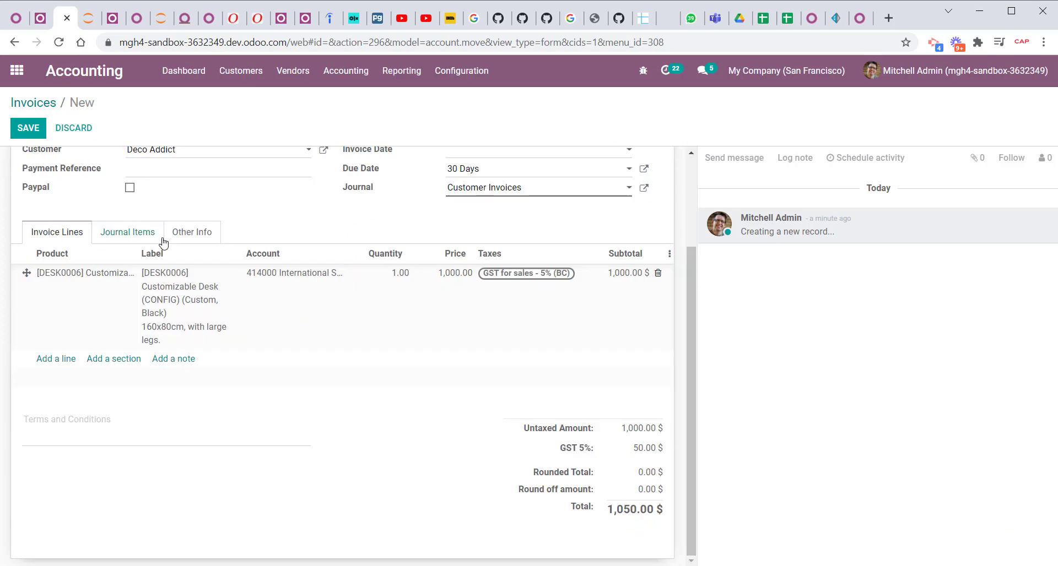
pyautogui.click(29, 128)
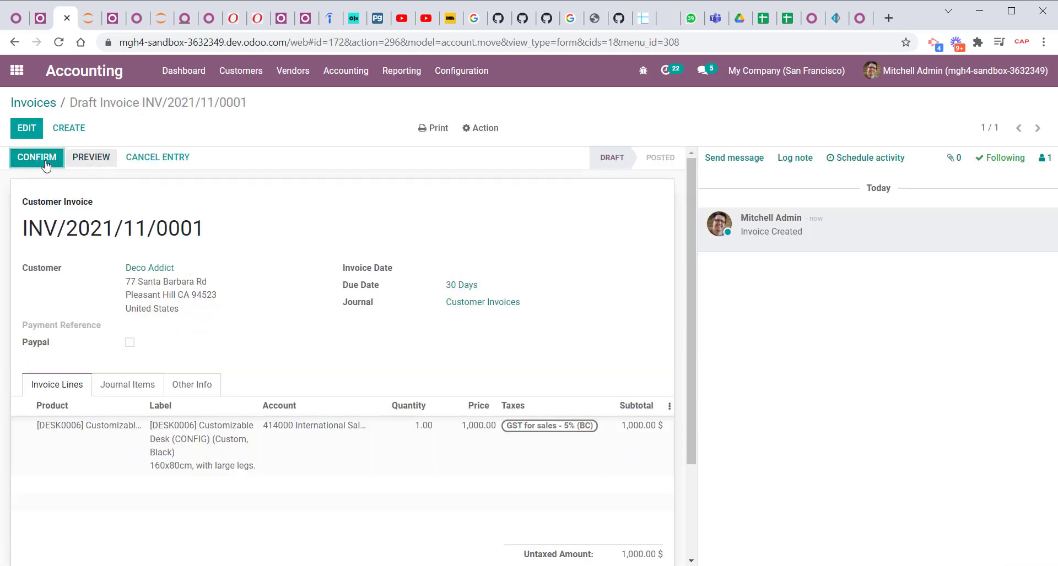
pyautogui.click(47, 166)
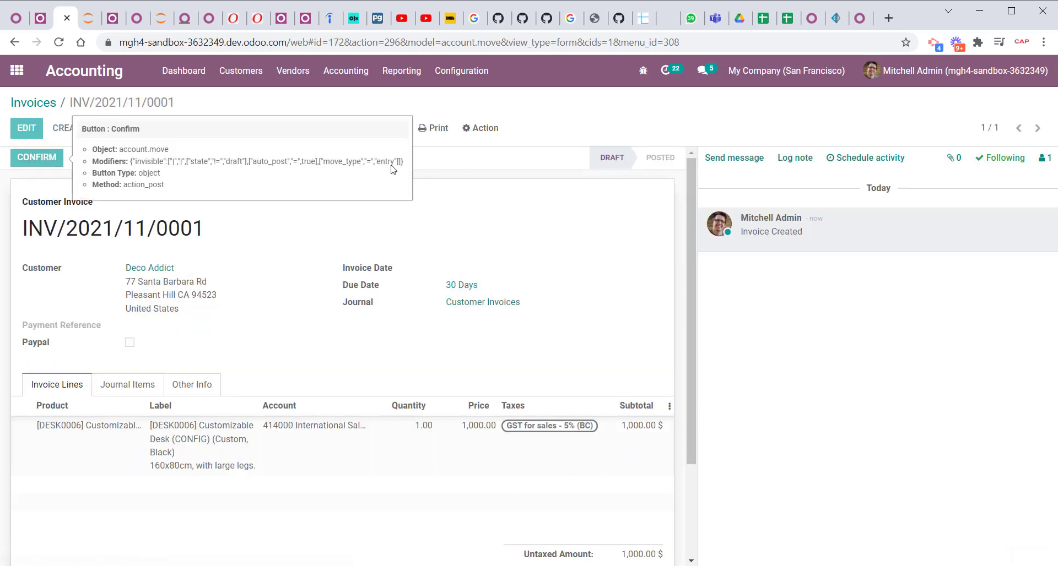
# Open the Tax Report from the accounting reports and set the GST Report's period to This Month.
pyautogui.click(401, 71)
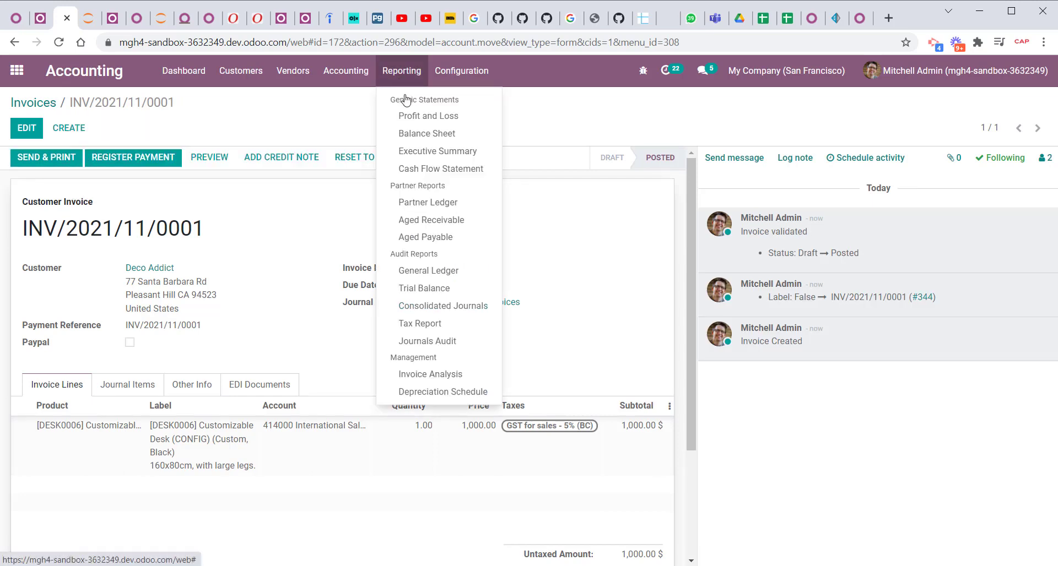
pyautogui.click(436, 328)
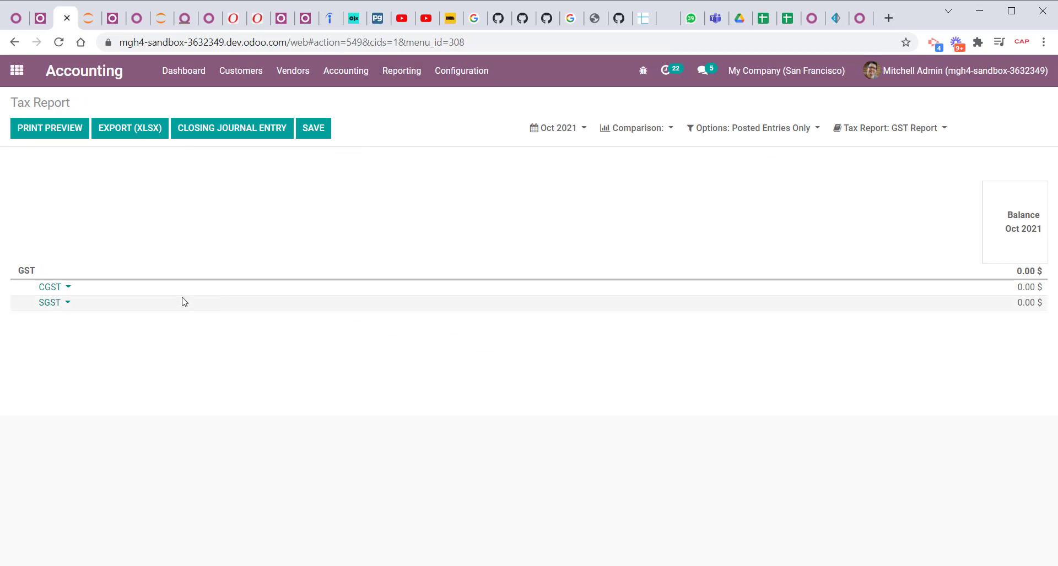
pyautogui.click(894, 128)
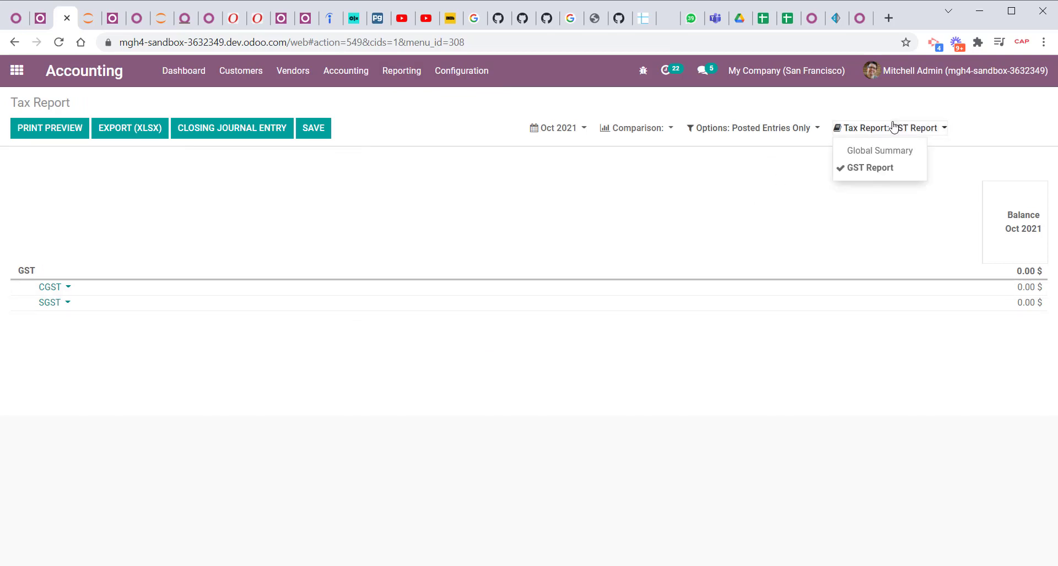
pyautogui.click(556, 132)
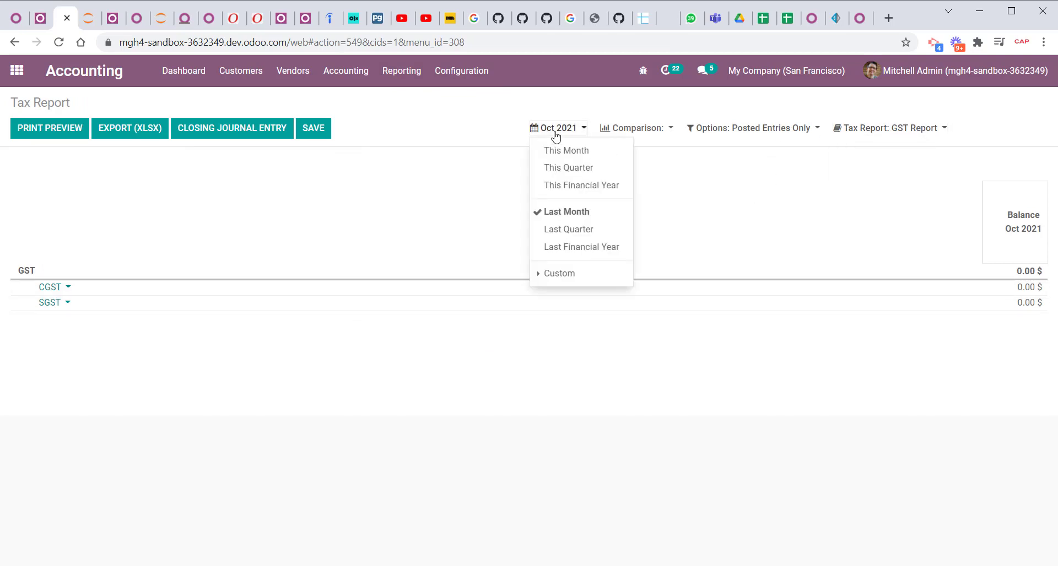
pyautogui.click(558, 152)
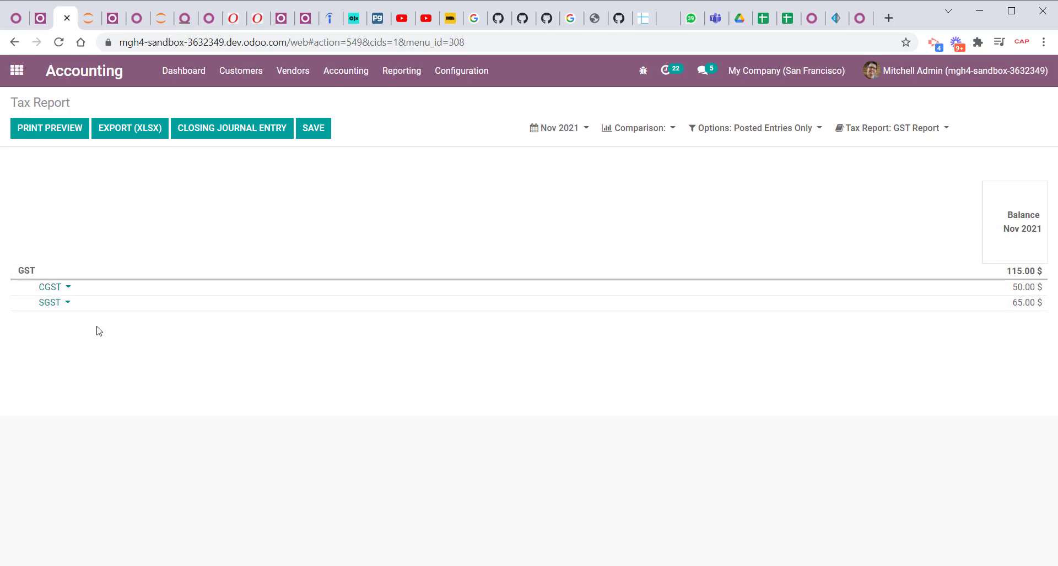
# Audit the journal items behind the SGST and CGST lines, returning to the tax report after each.
pyautogui.click(58, 304)
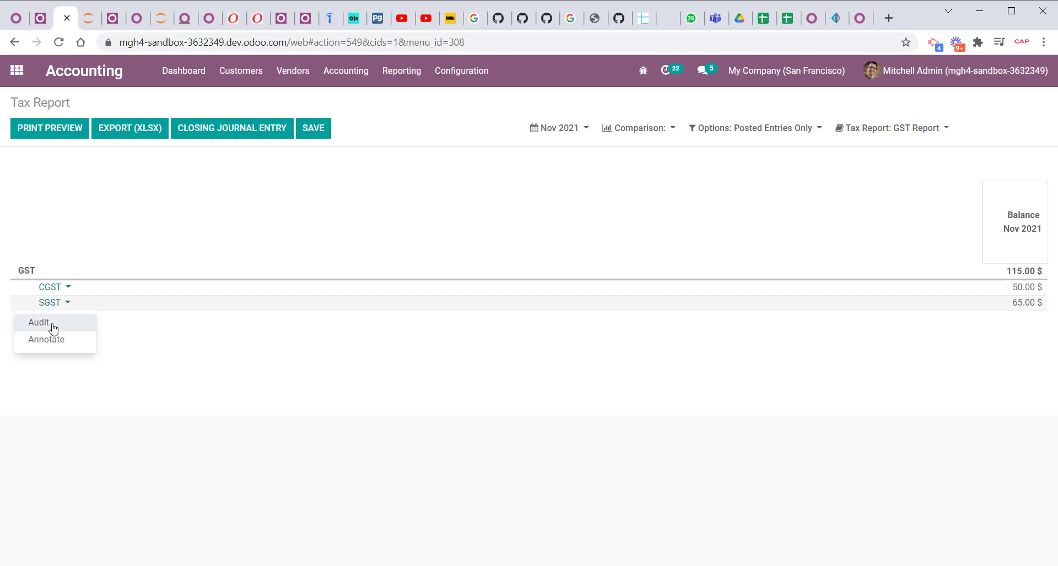
pyautogui.click(53, 328)
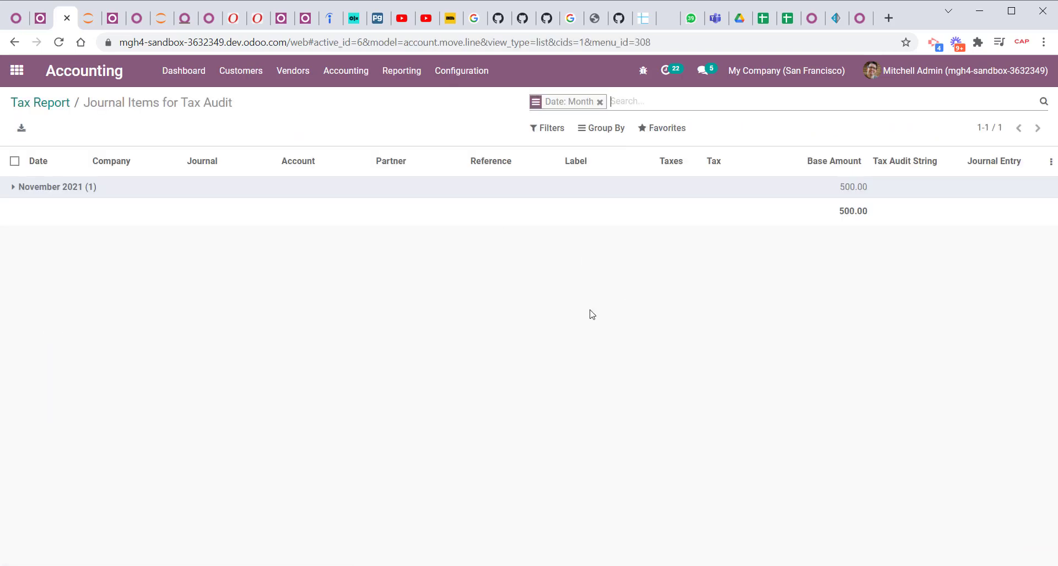
pyautogui.click(65, 105)
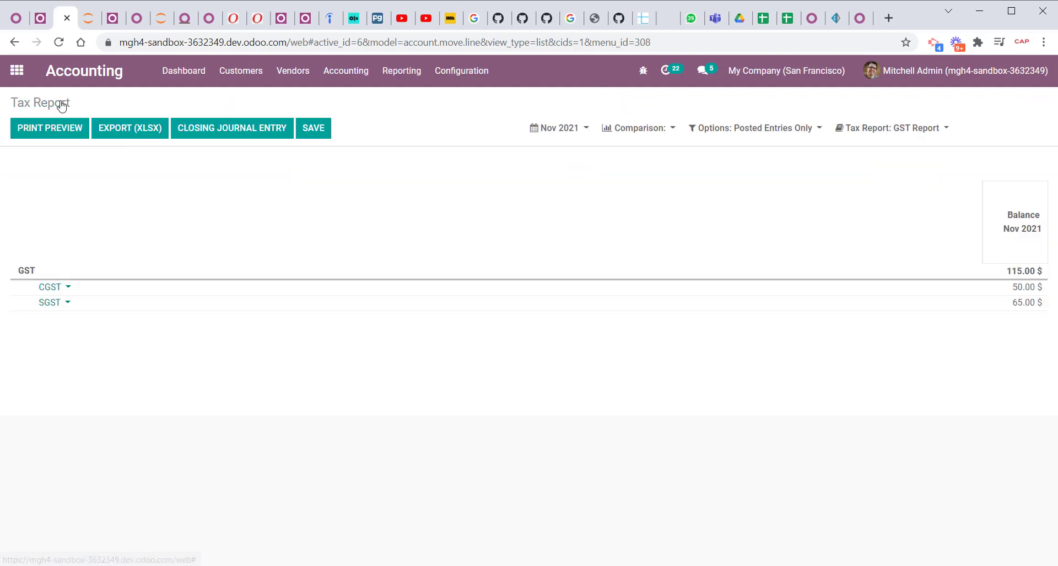
pyautogui.click(62, 289)
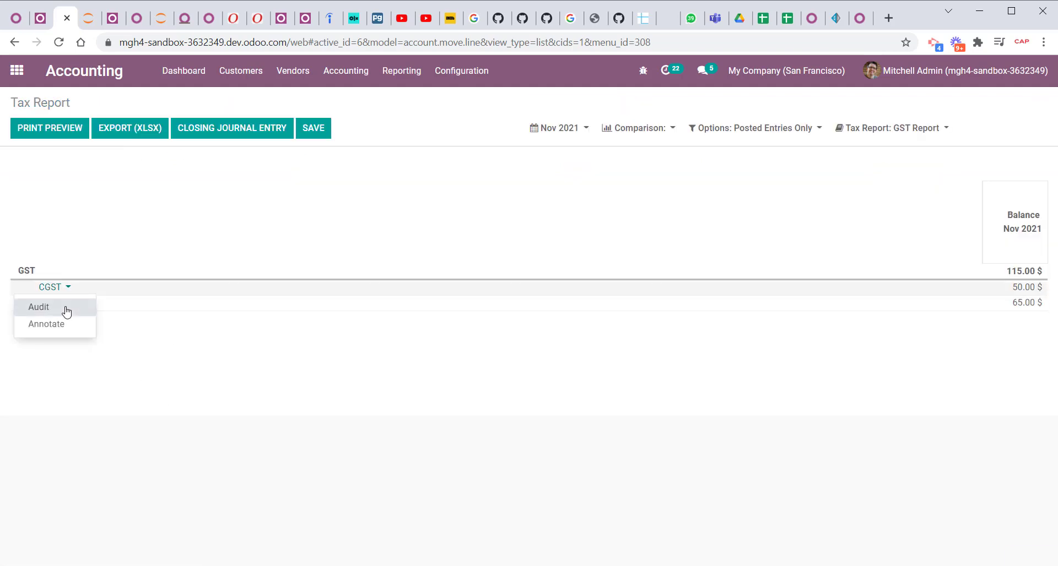
pyautogui.click(64, 307)
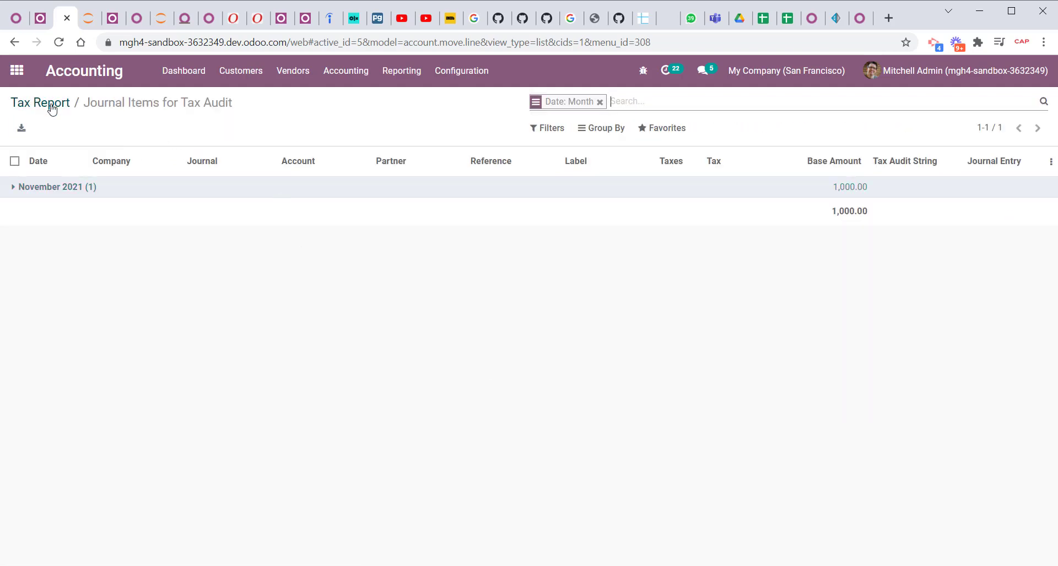
pyautogui.click(53, 108)
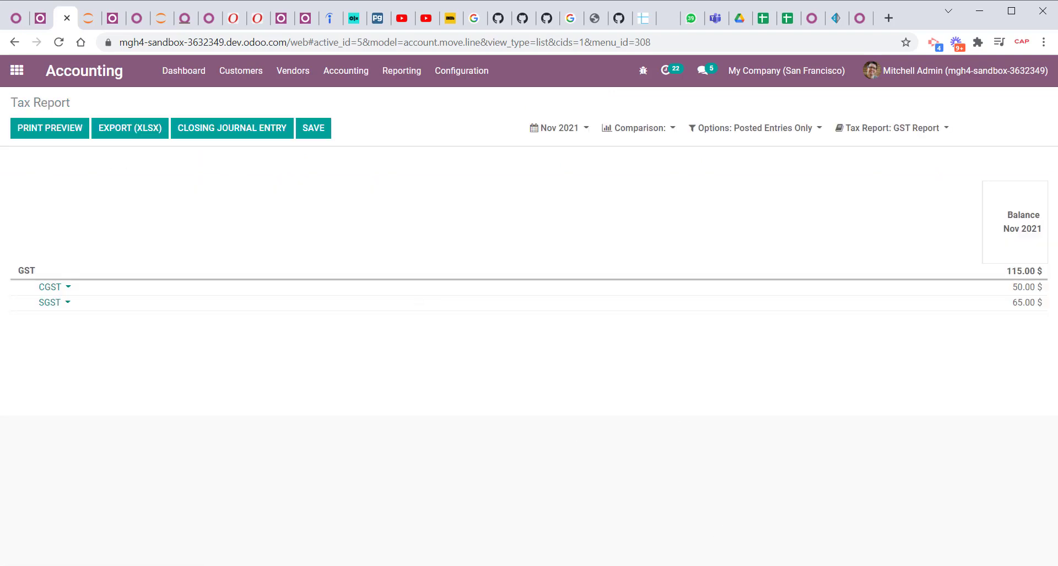
pyautogui.click(669, 546)
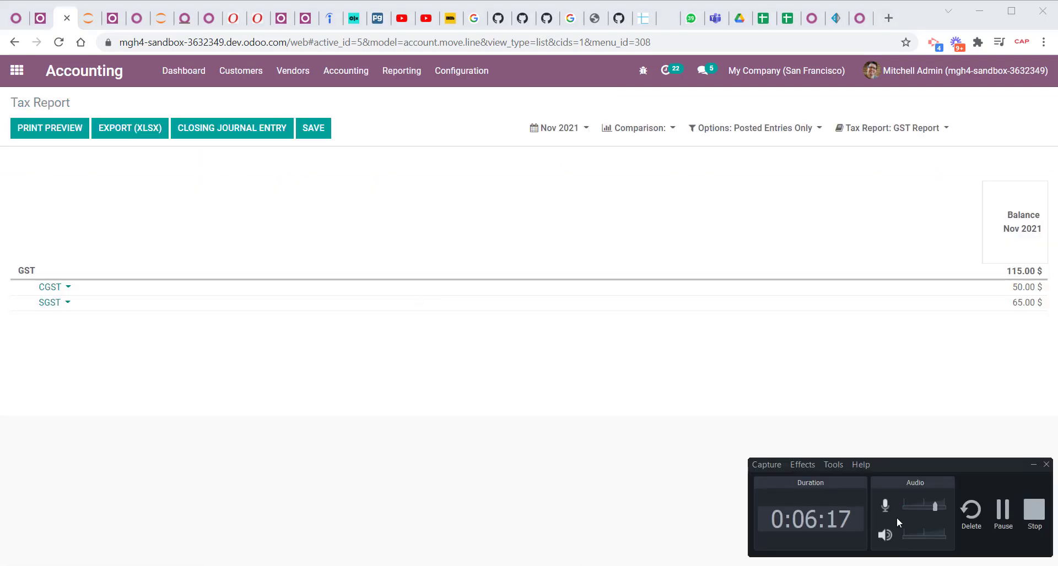
pyautogui.click(999, 520)
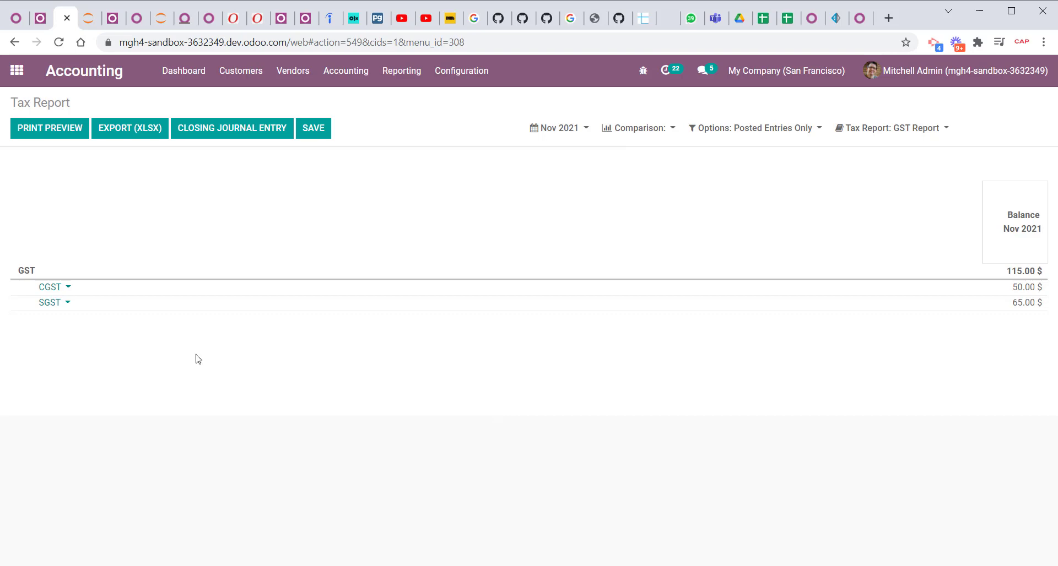
pyautogui.click(52, 291)
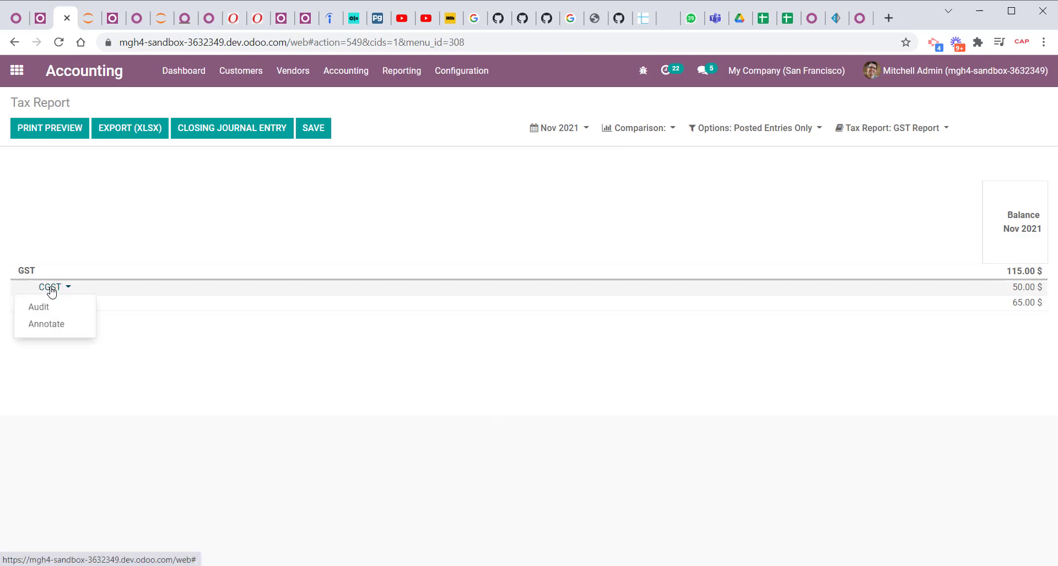
pyautogui.click(154, 397)
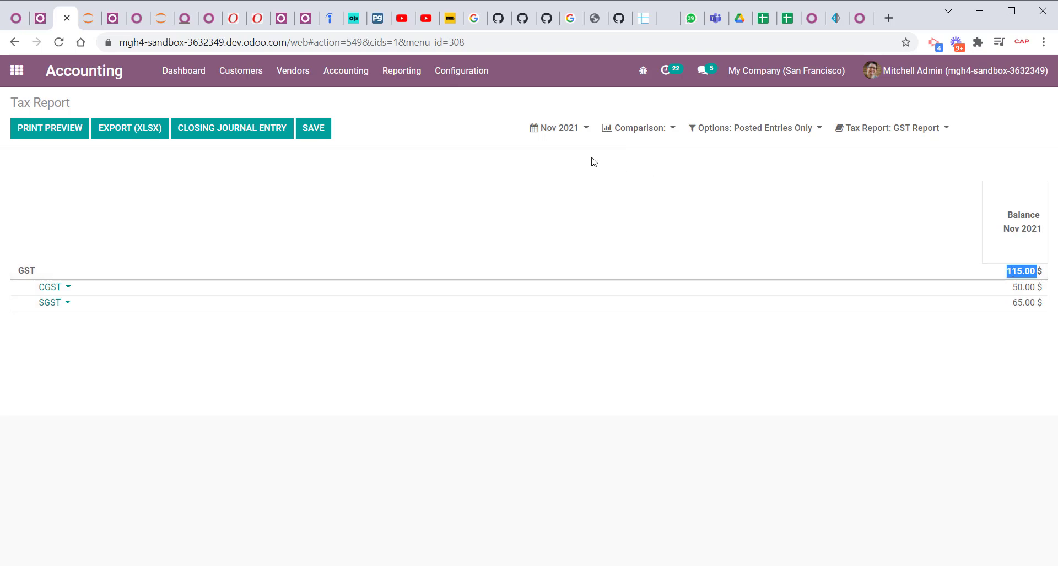
pyautogui.click(564, 138)
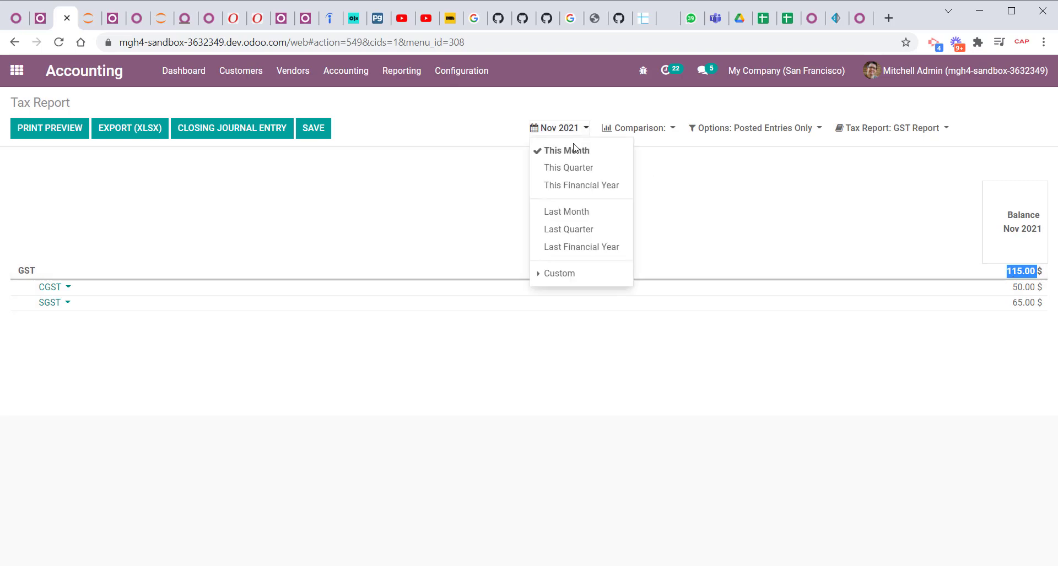
pyautogui.click(826, 448)
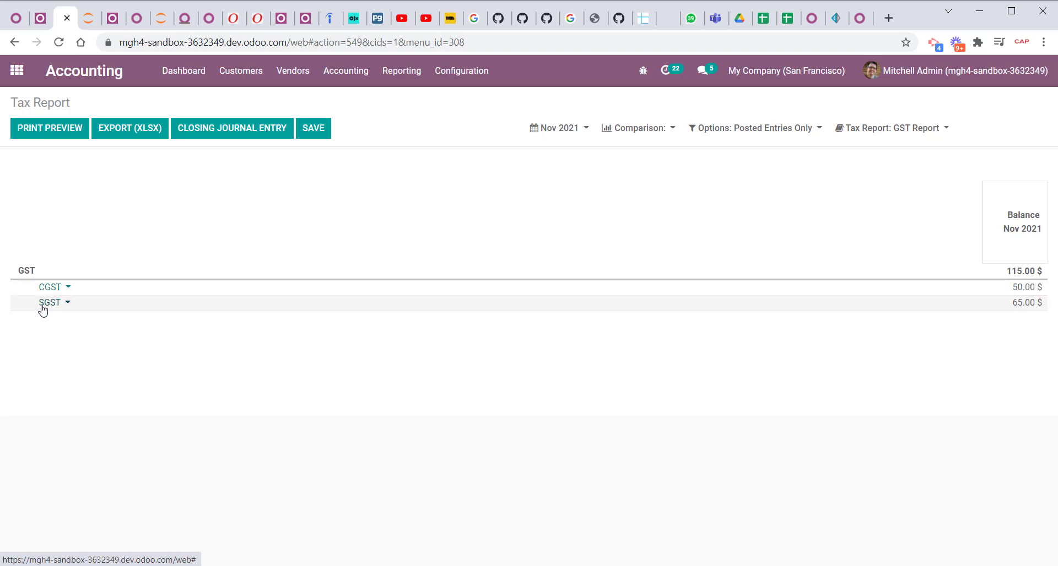
# Edit the GST Report's configuration, set the GST root line's formula to cGST - sGST, and save the line and report.
pyautogui.click(466, 72)
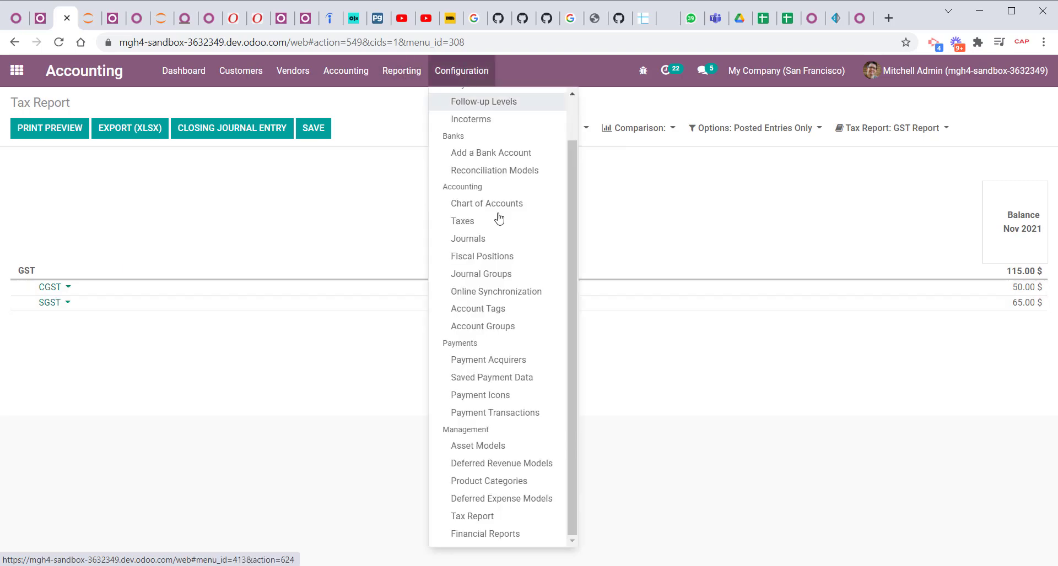
pyautogui.click(501, 520)
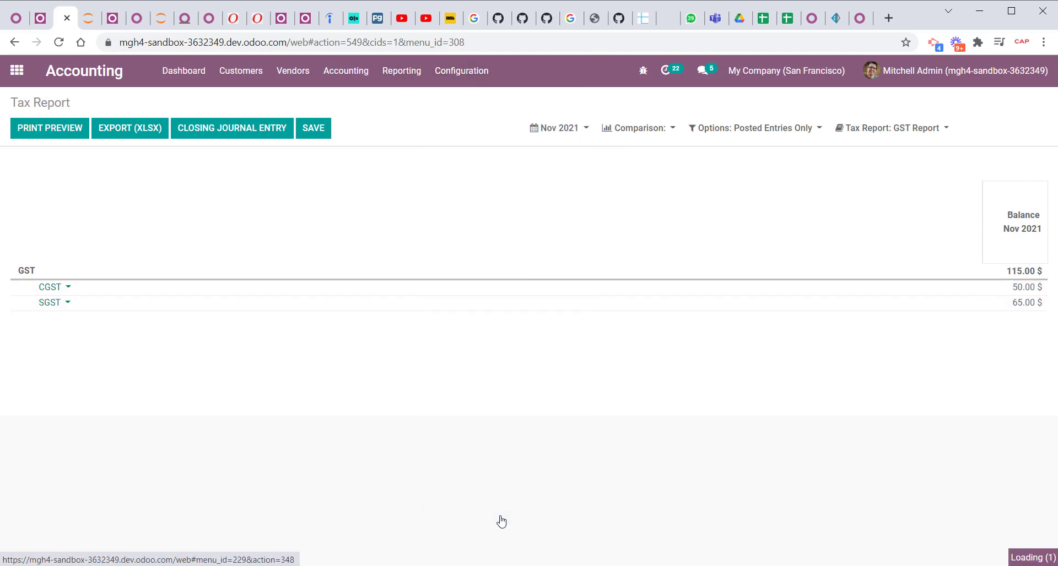
pyautogui.click(66, 189)
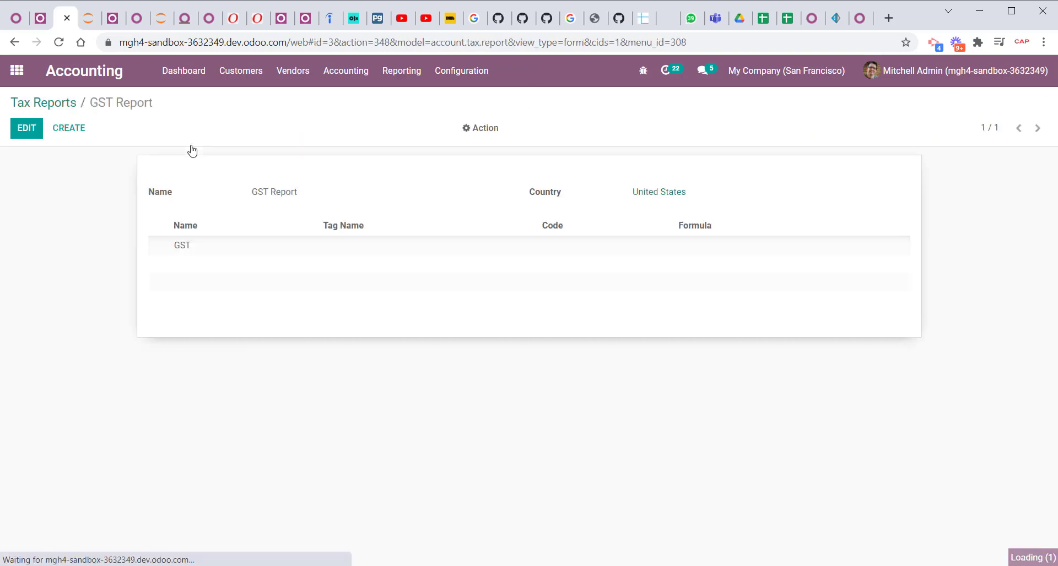
pyautogui.click(31, 139)
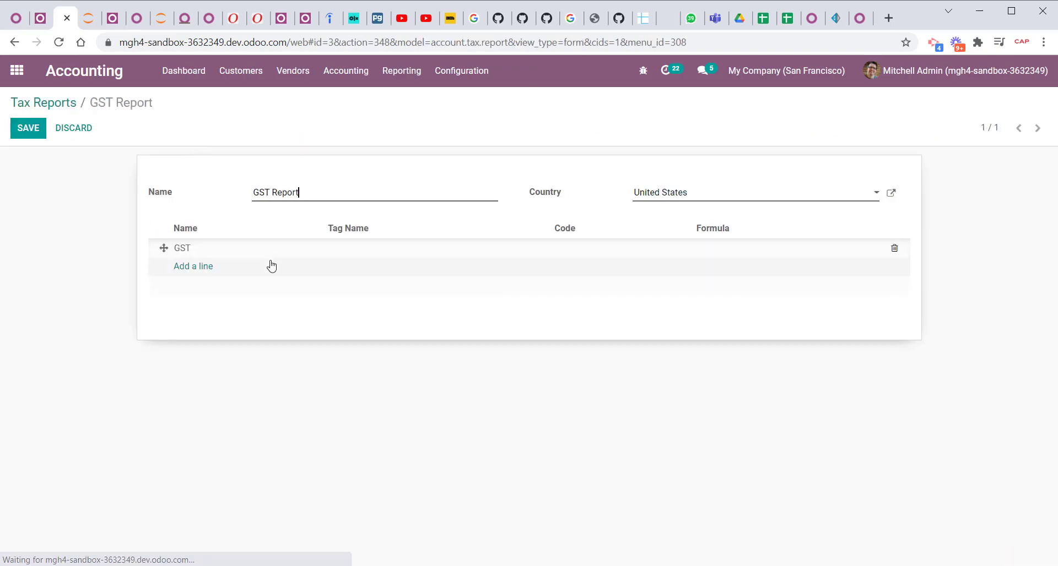
pyautogui.click(226, 250)
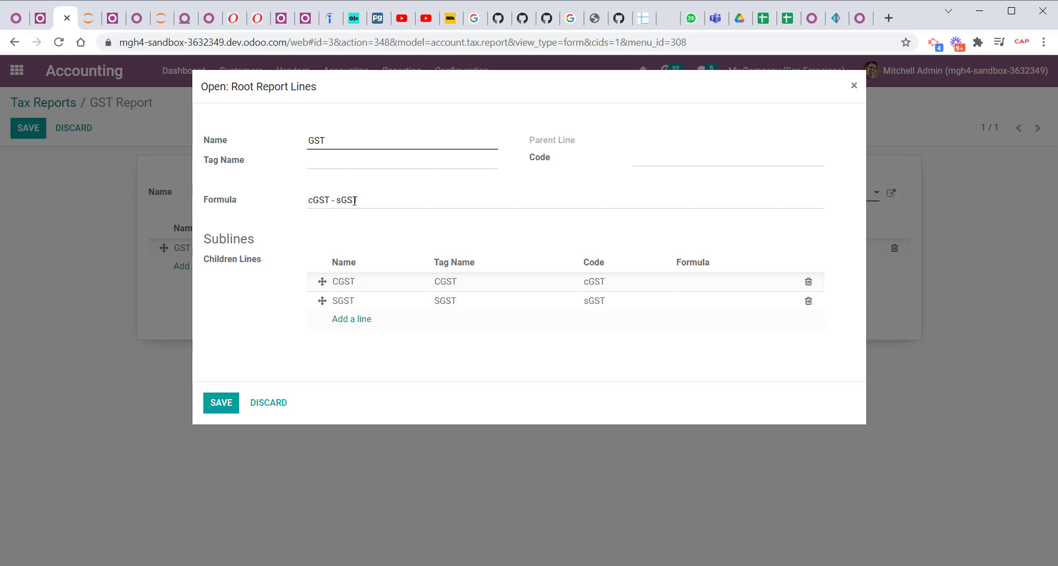
pyautogui.click(221, 403)
pyautogui.click(27, 130)
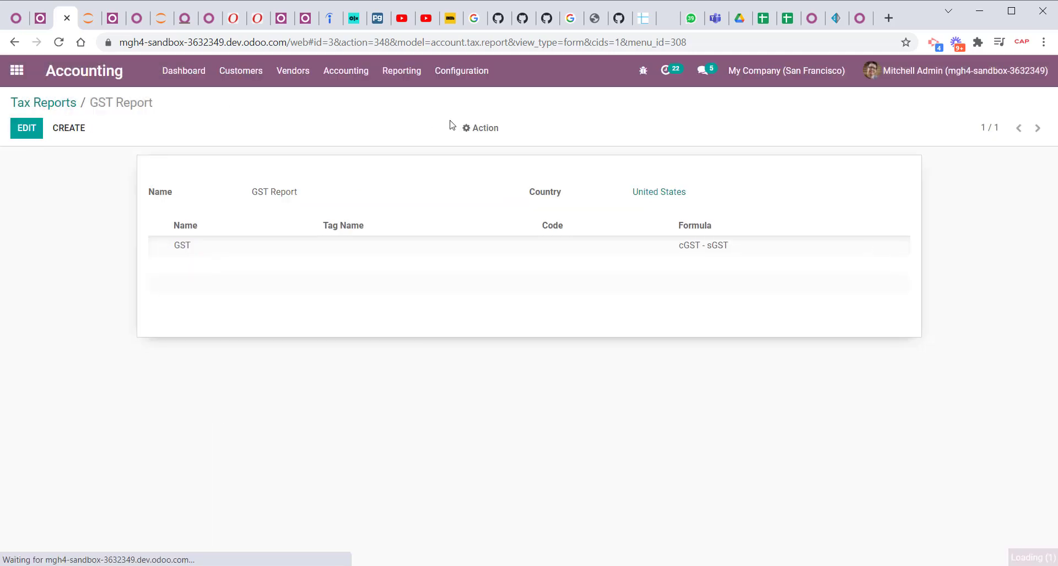
# Reopen the accounting Tax Report to check the GST total with the new formula.
pyautogui.click(412, 72)
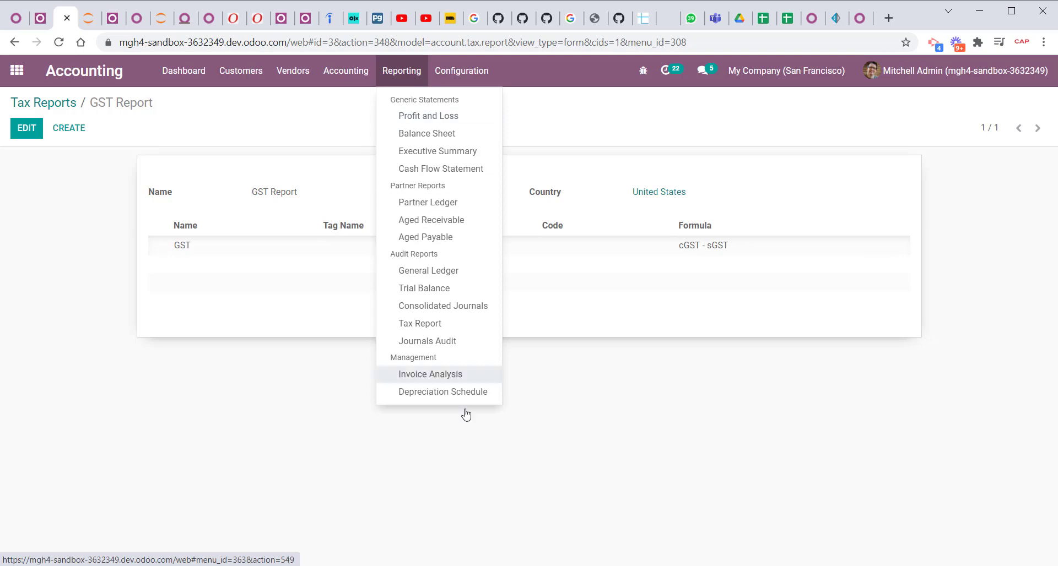
pyautogui.click(439, 326)
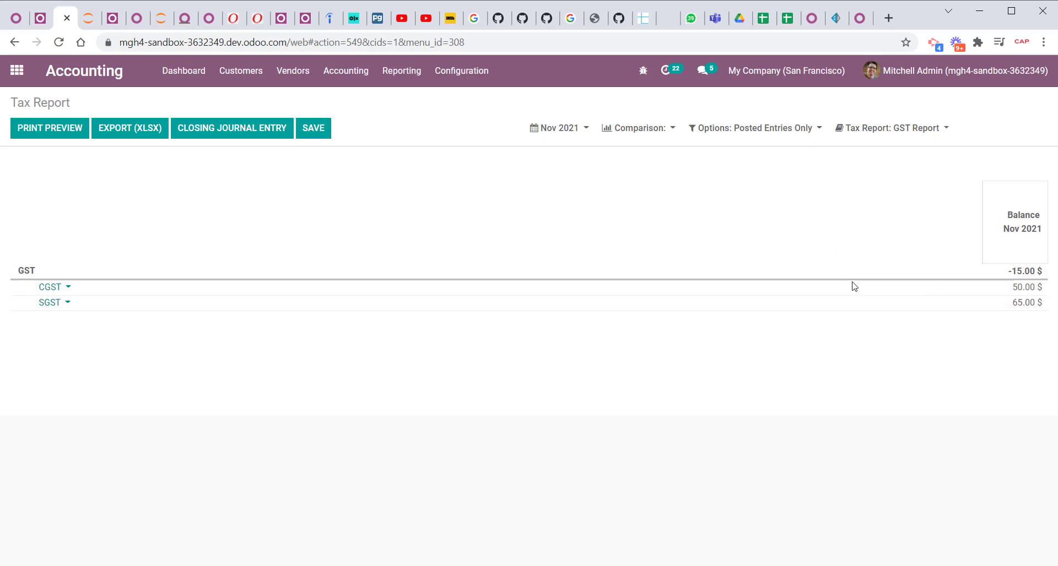
# Check which reports the Tax Report can display, keeping GST Report selected, and reload the accounting Tax Report.
pyautogui.click(905, 128)
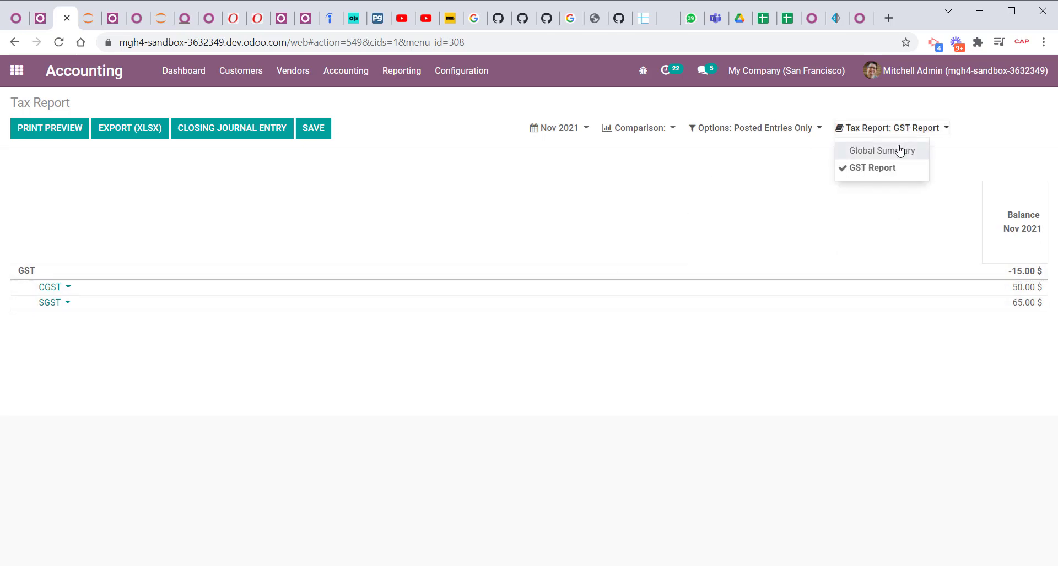
pyautogui.click(538, 394)
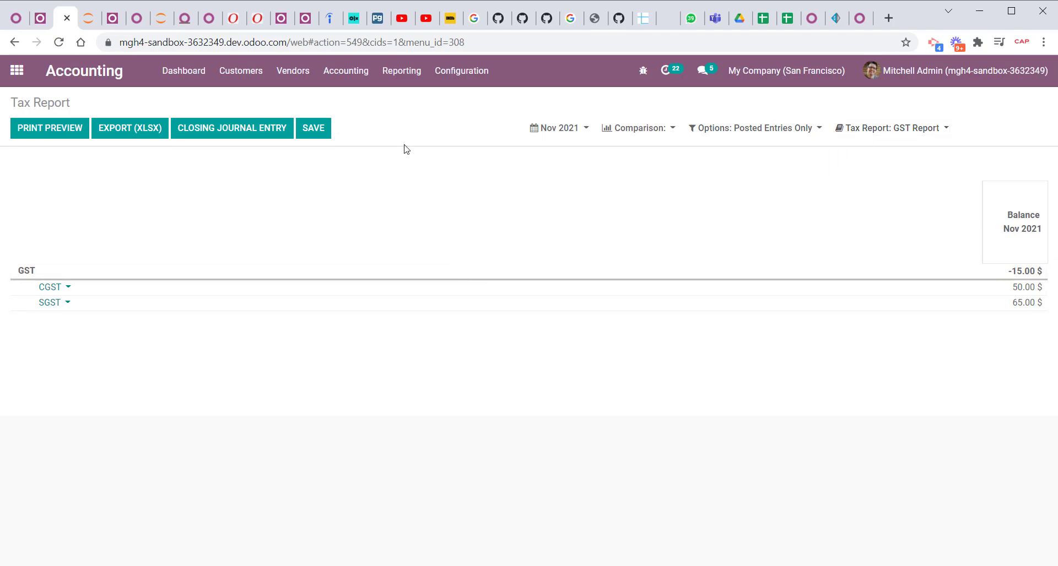
pyautogui.click(401, 71)
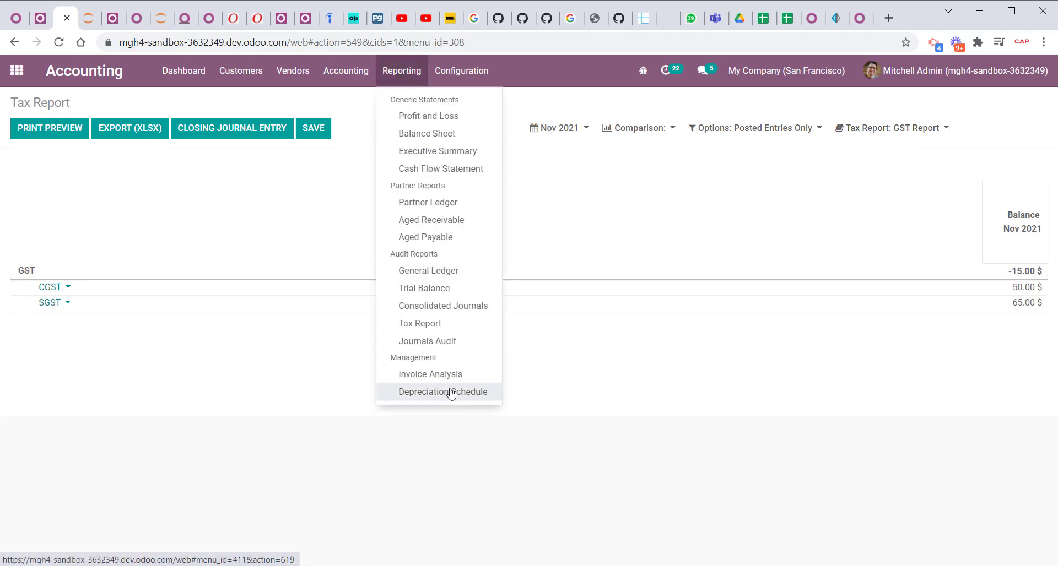
pyautogui.click(438, 324)
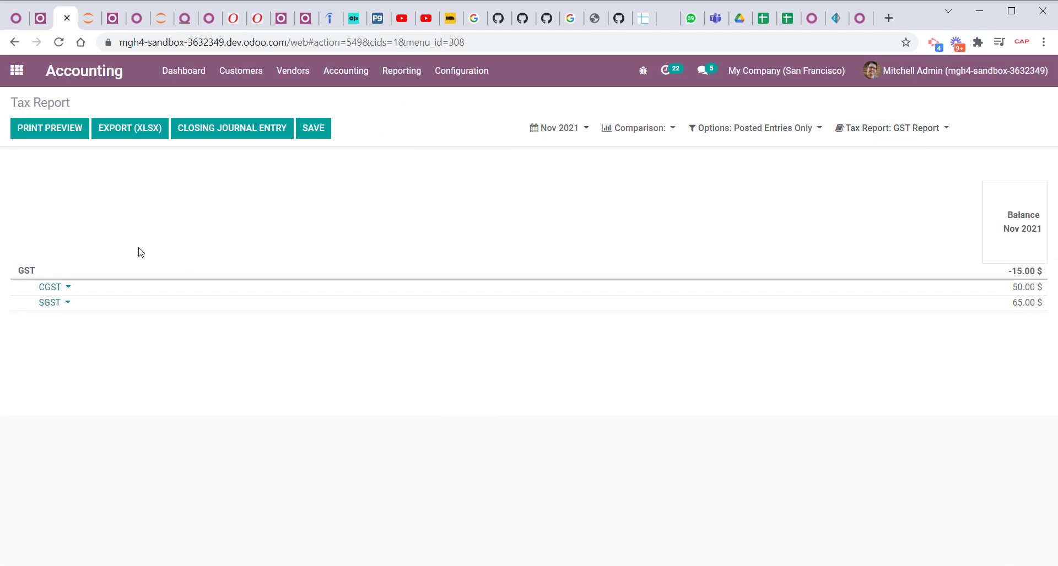
# Create a tax report named Withholding Tax Report in the accounting configuration, keeping United States as the country, and save it.
pyautogui.click(453, 78)
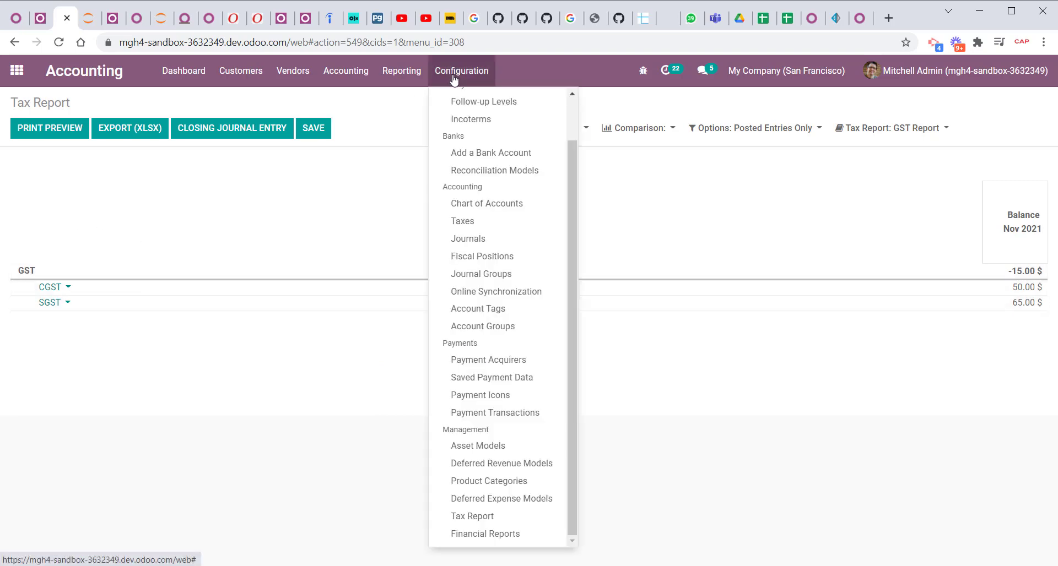
pyautogui.click(473, 516)
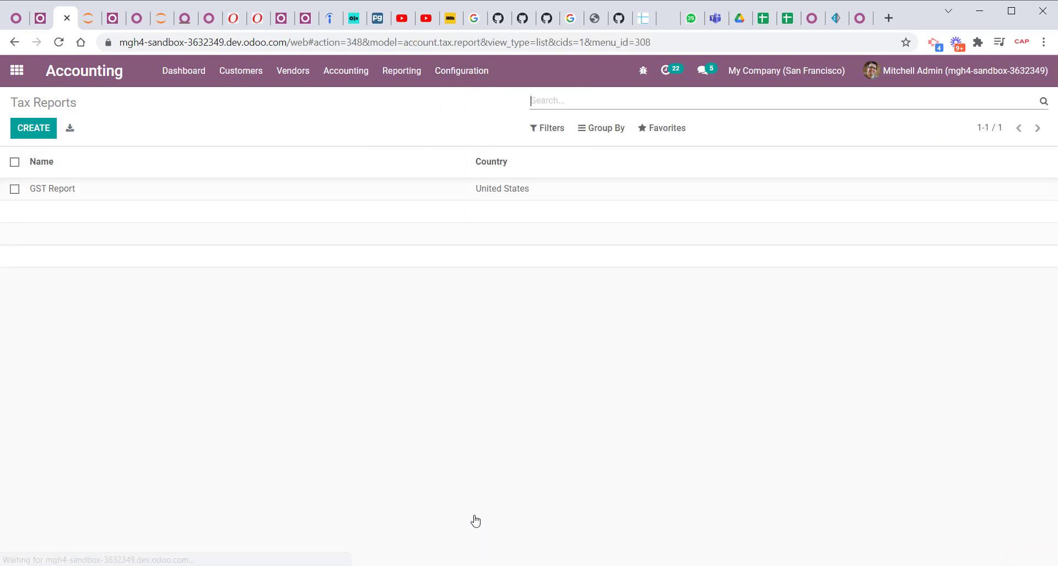
pyautogui.click(31, 130)
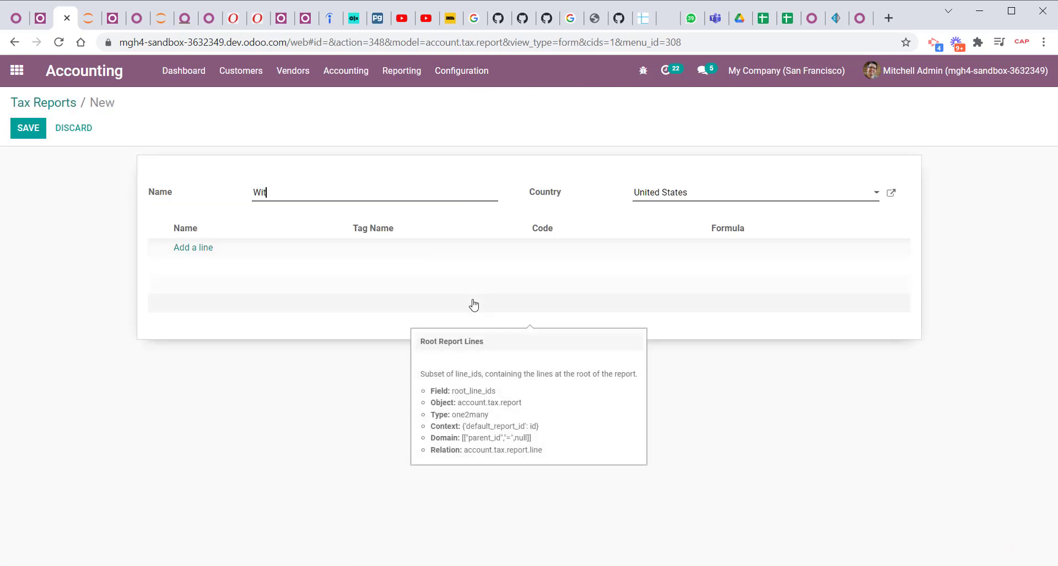
pyautogui.write('Withholding Tax Repro')
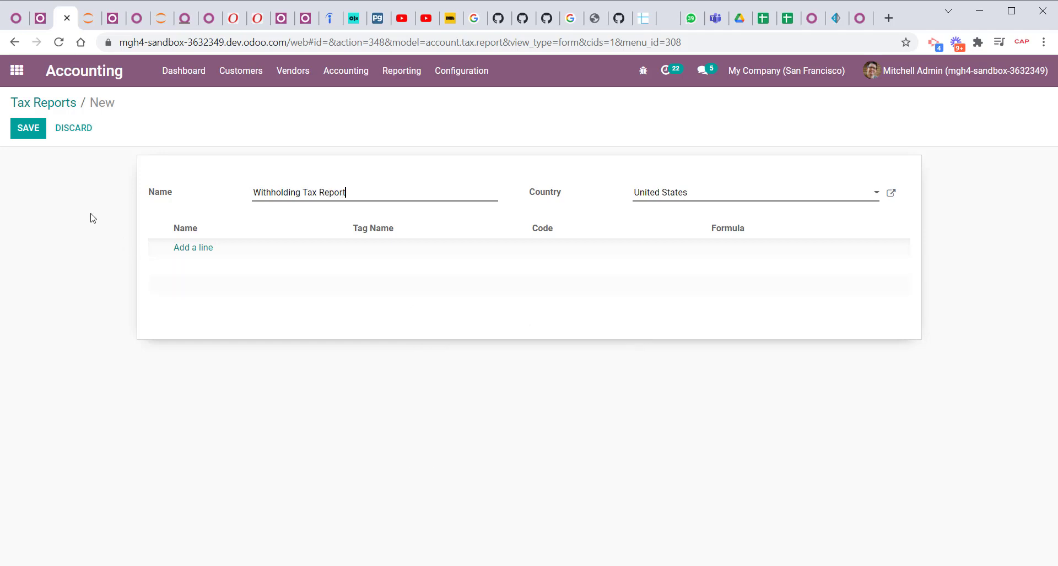
pyautogui.click(24, 126)
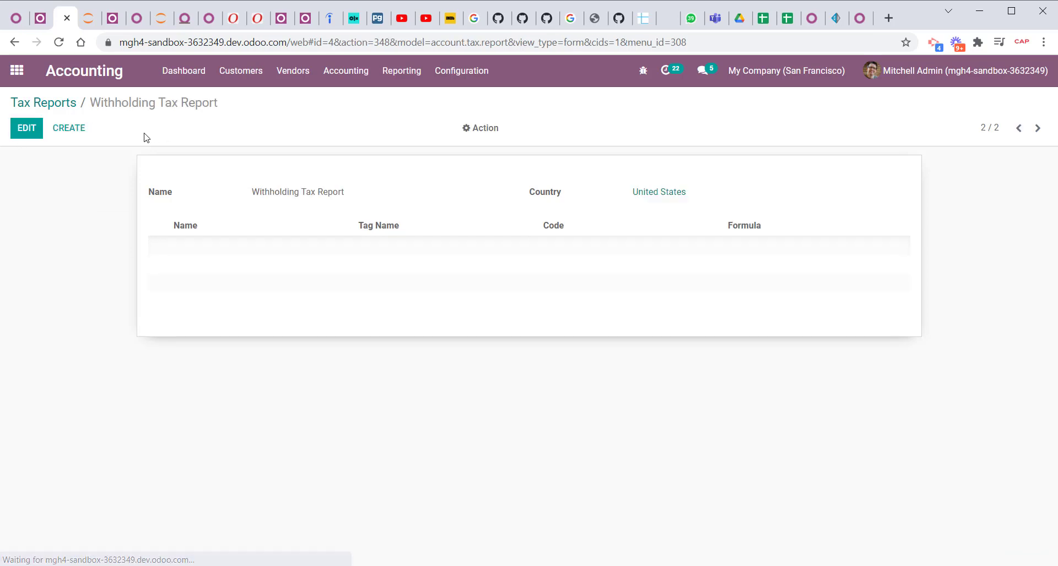
# Edit the report, add a WHT root line with sublines CWHT (code cWHT) and SWHT (code sWHT), and try to save the report.
pyautogui.click(25, 132)
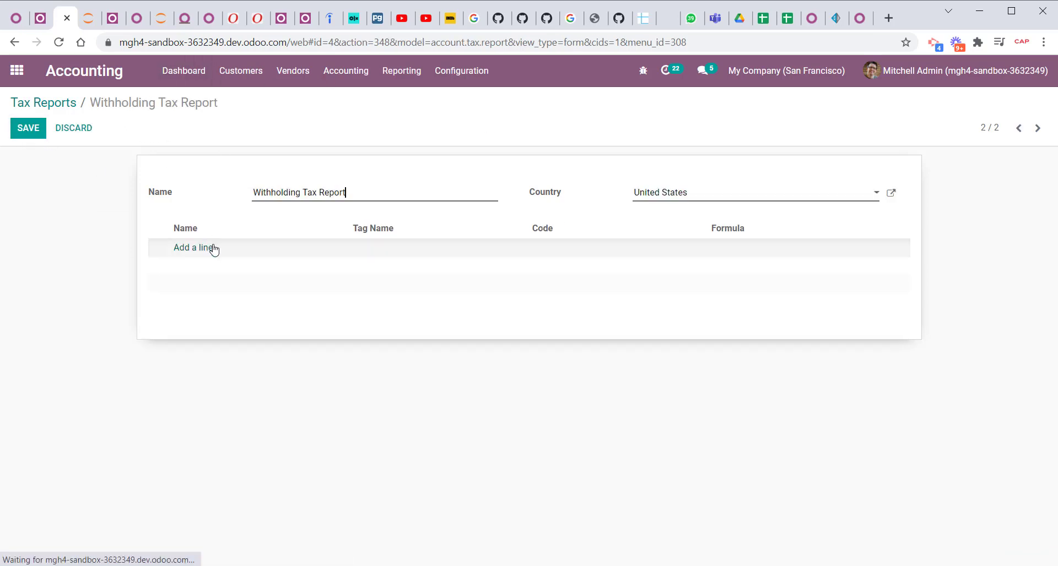
pyautogui.click(214, 249)
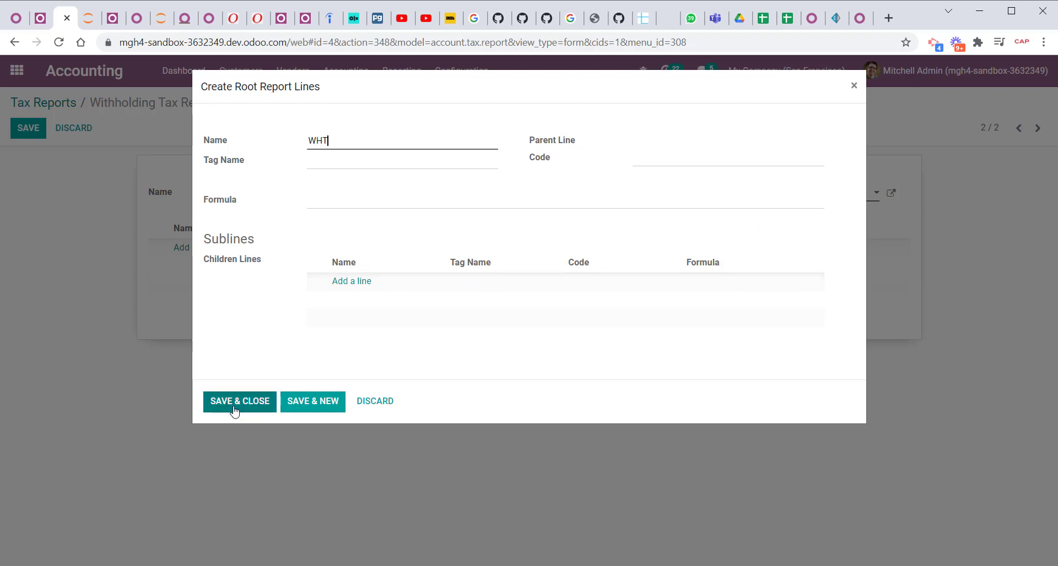
pyautogui.click(350, 283)
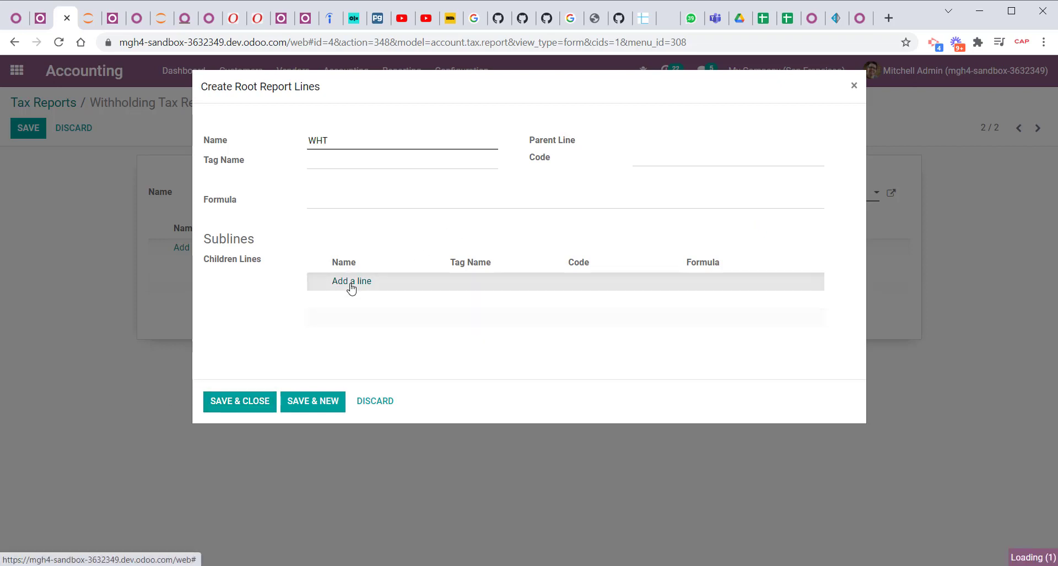
pyautogui.write('cWHT')
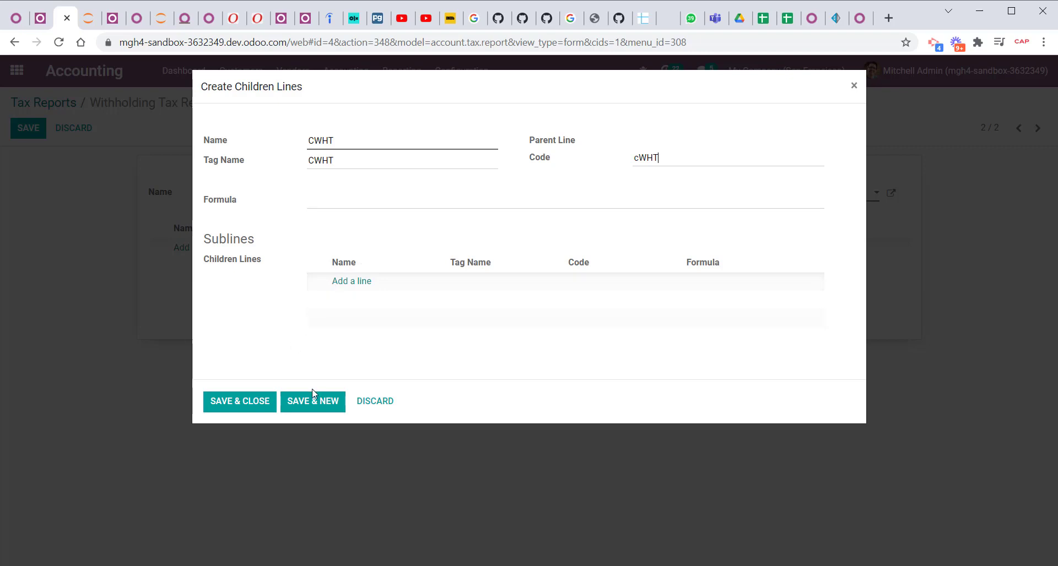
pyautogui.click(310, 406)
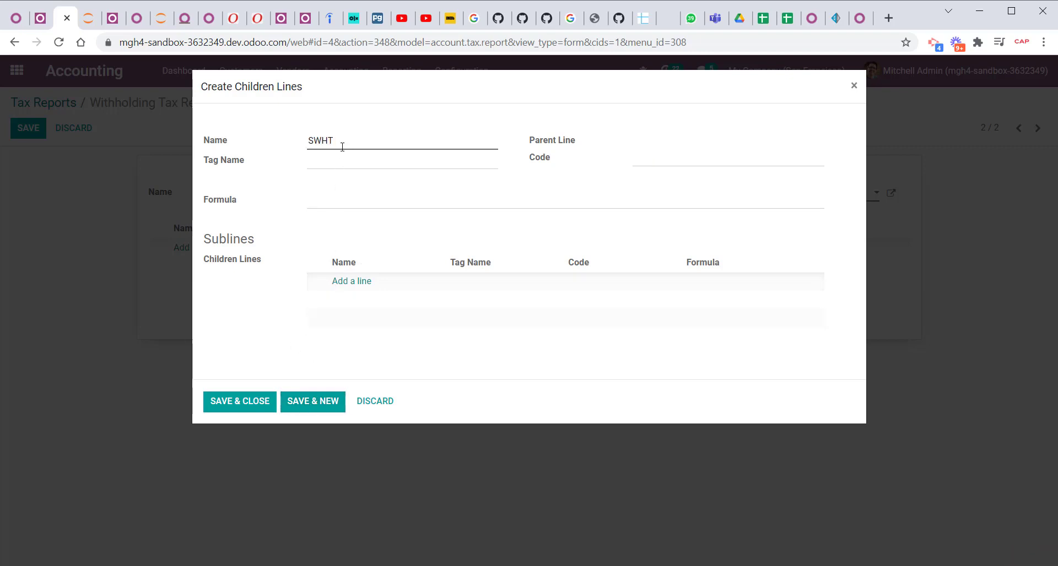
pyautogui.write('SWHT')
pyautogui.click(263, 403)
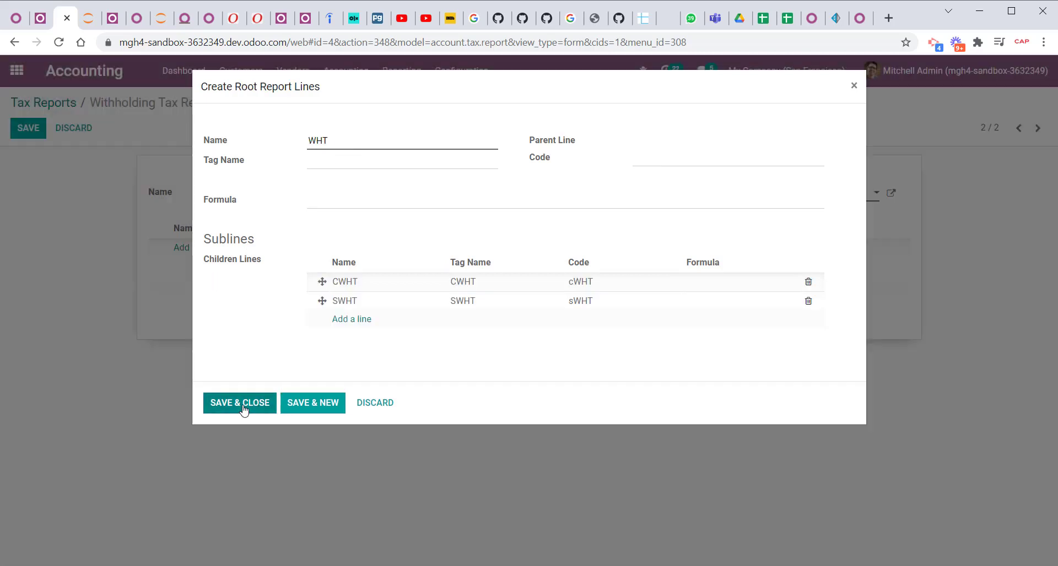
pyautogui.click(224, 394)
pyautogui.click(16, 127)
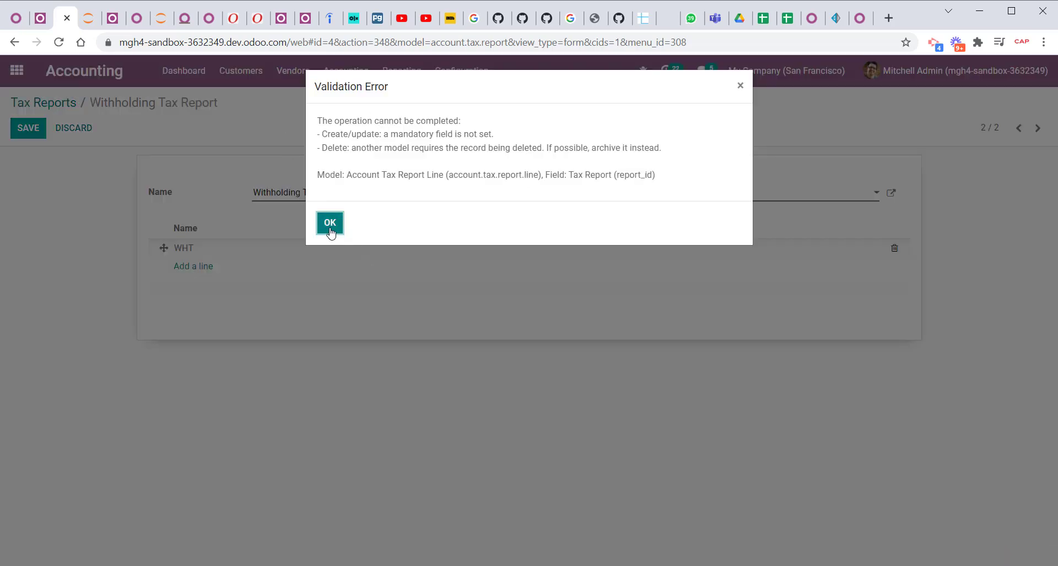
# Dismiss the validation error, delete both sublines from the WHT root line, and save the report.
pyautogui.click(330, 223)
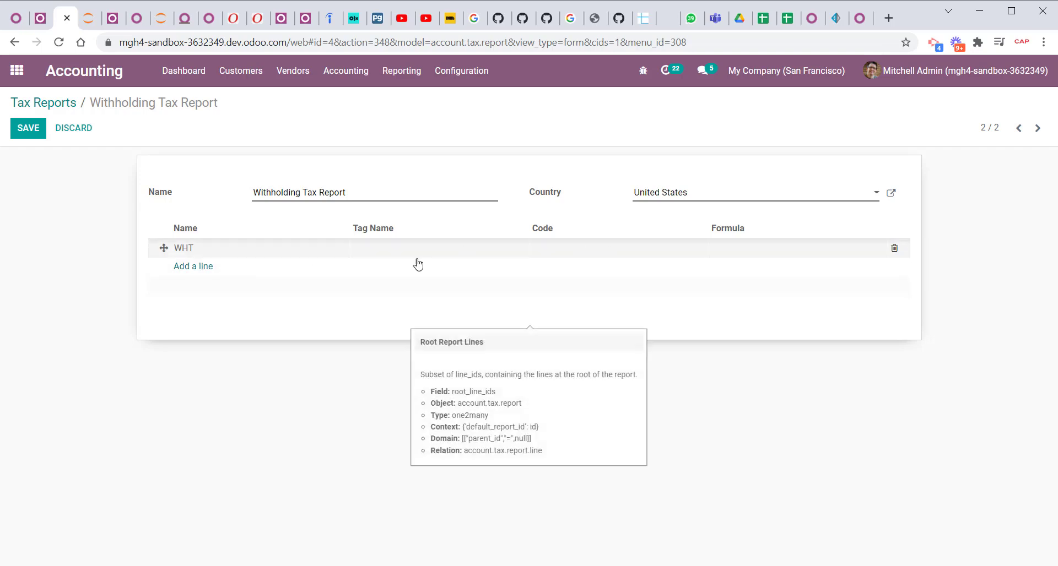
pyautogui.click(242, 251)
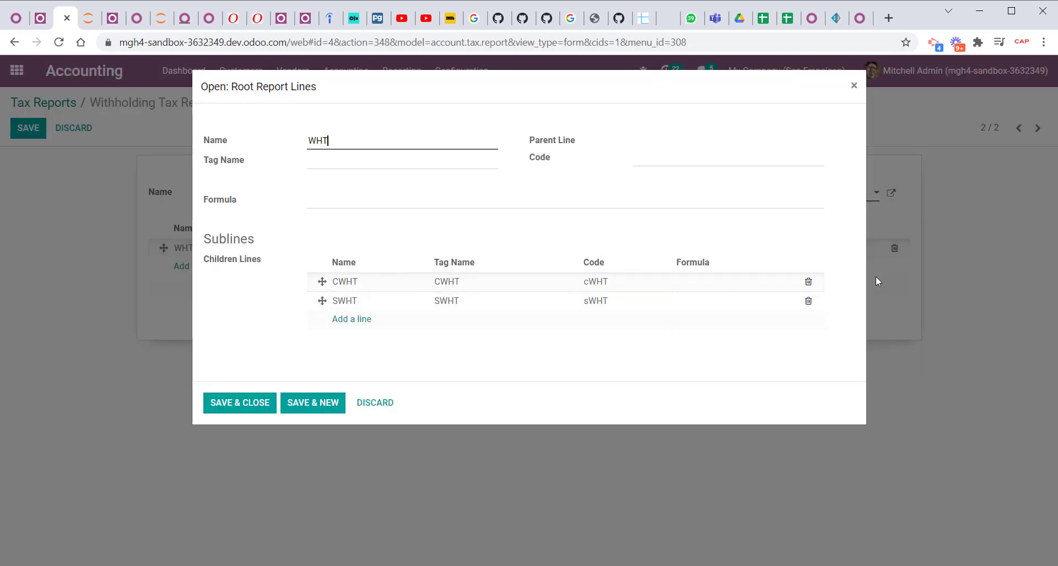
pyautogui.click(807, 302)
pyautogui.click(808, 282)
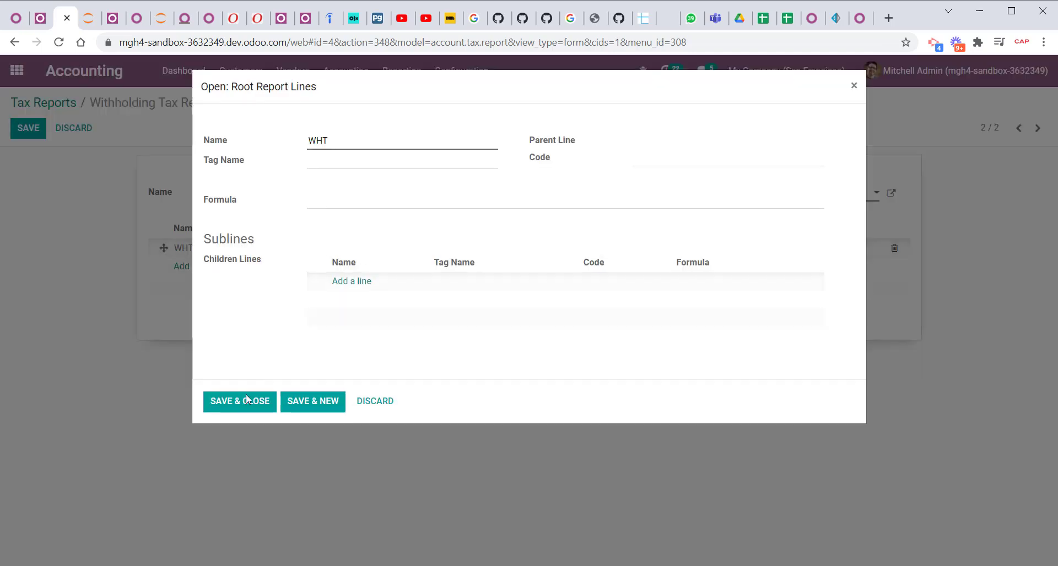
pyautogui.click(230, 413)
pyautogui.click(28, 129)
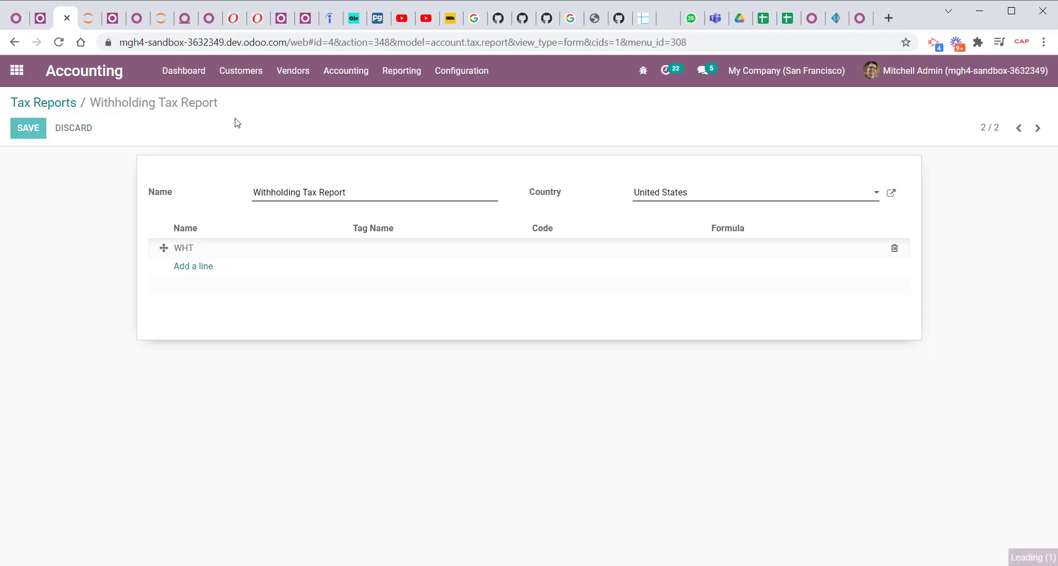
# Edit the saved report, add sublines CWHT (tag CWHT, code cWHT) and SWHT under the WHT root line, and save the line and report.
pyautogui.click(26, 128)
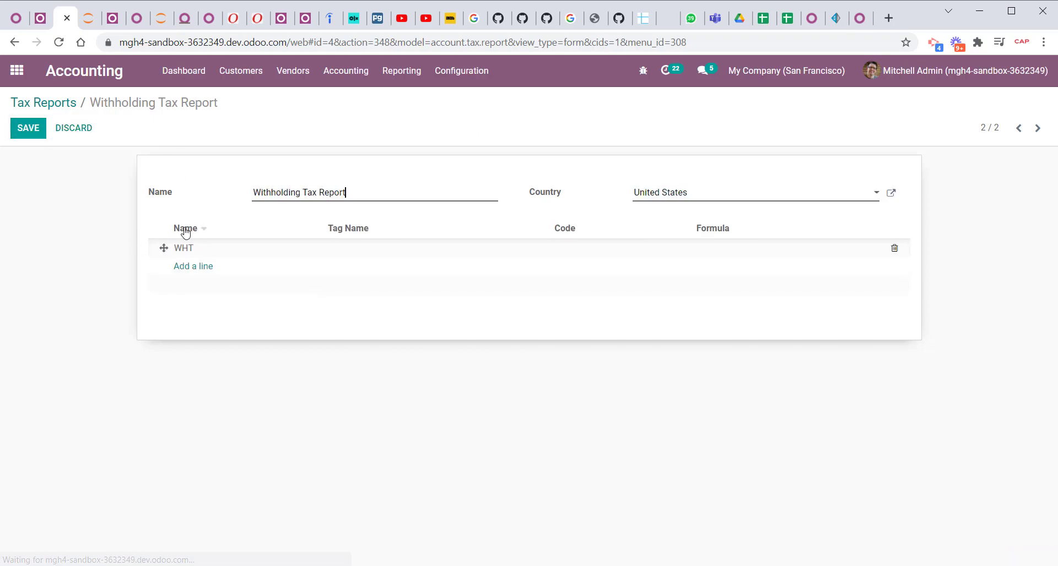
pyautogui.click(222, 248)
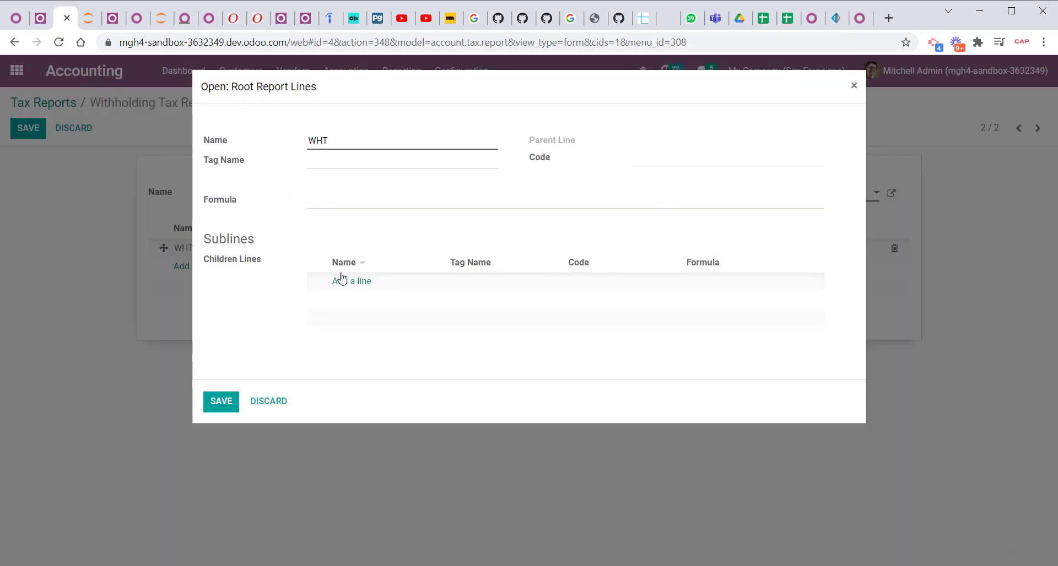
pyautogui.click(349, 289)
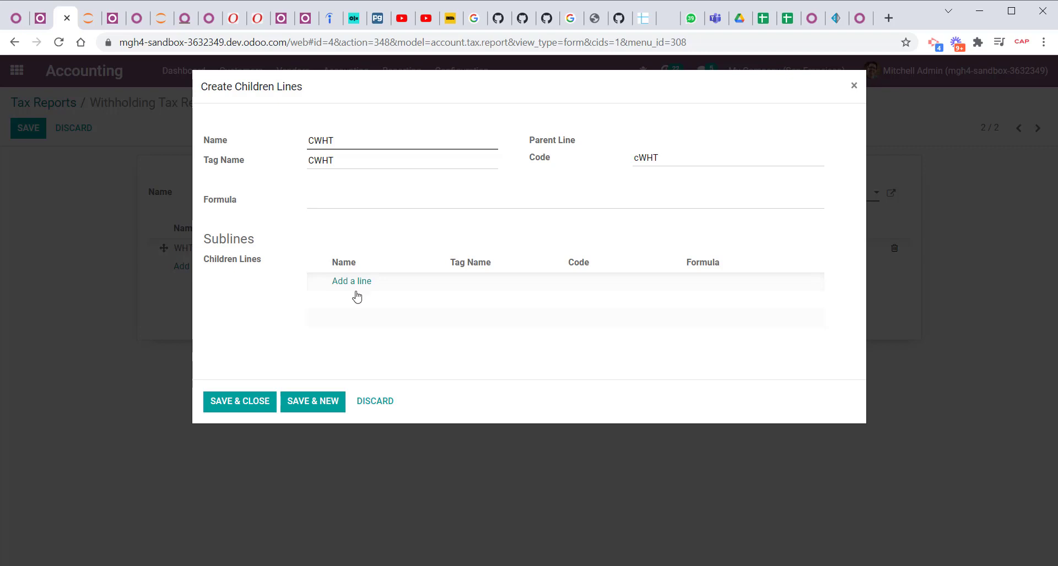
pyautogui.click(324, 403)
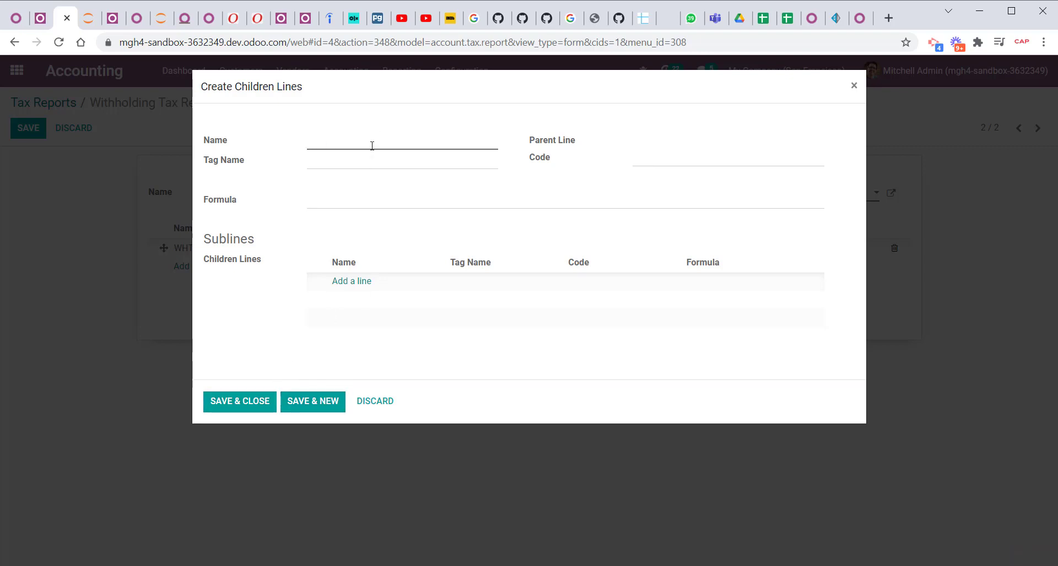
pyautogui.write('SWHT')
pyautogui.click(233, 402)
pyautogui.click(221, 403)
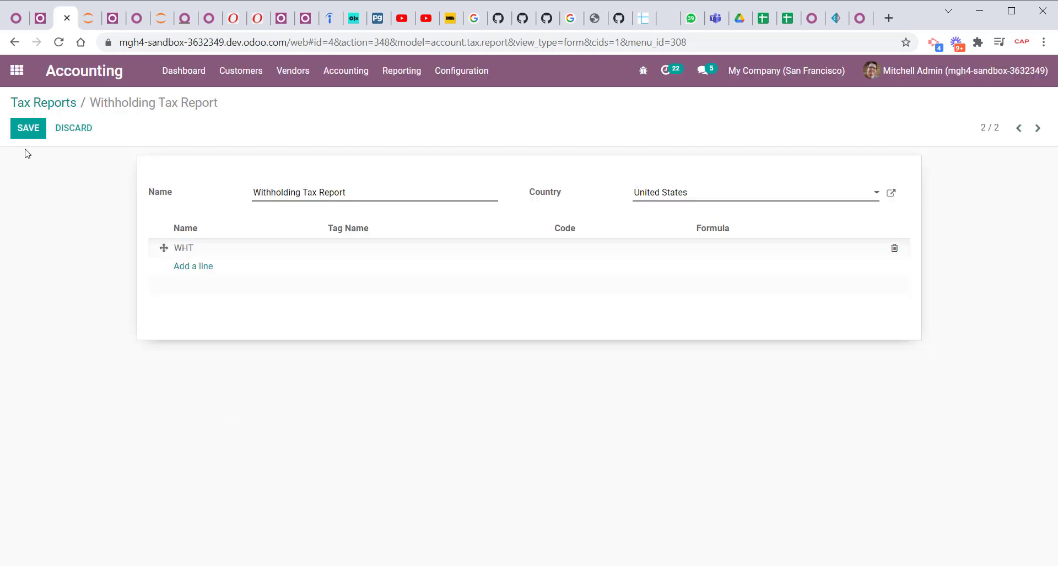
pyautogui.click(28, 128)
# Open the accounting Tax Report and switch it to the Withholding Tax Report.
pyautogui.click(395, 70)
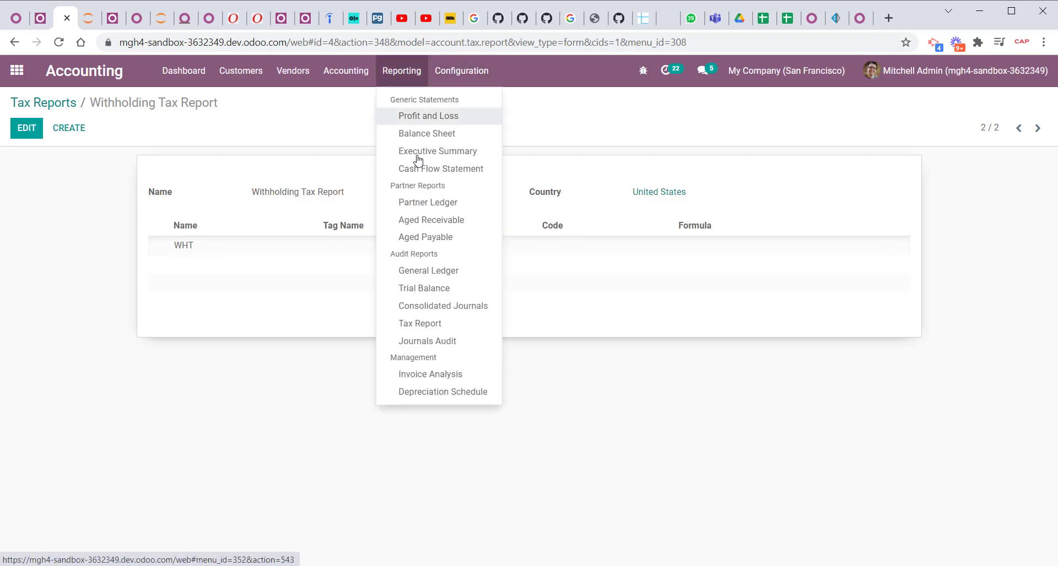
pyautogui.click(431, 324)
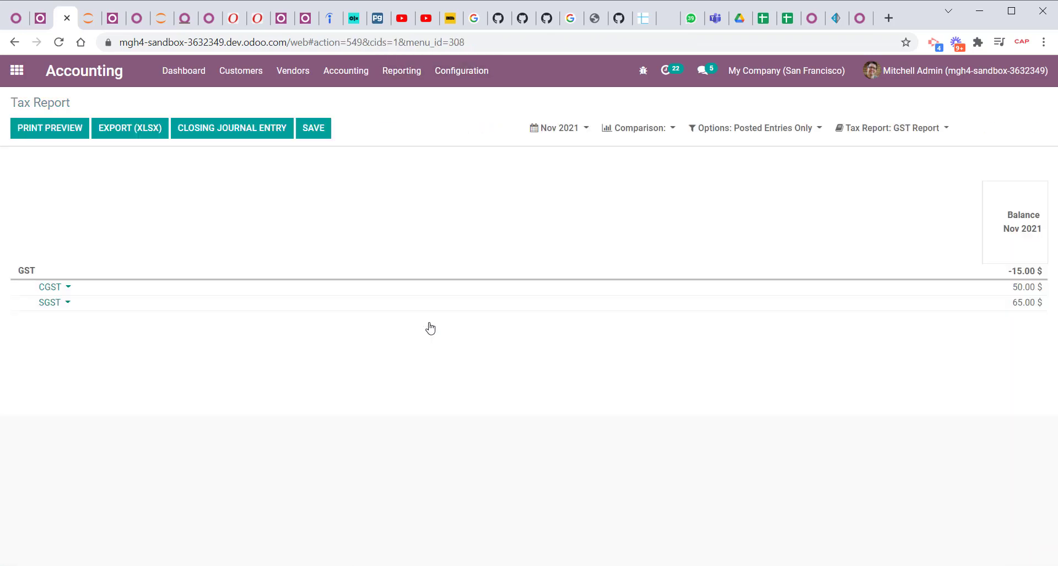
pyautogui.click(890, 131)
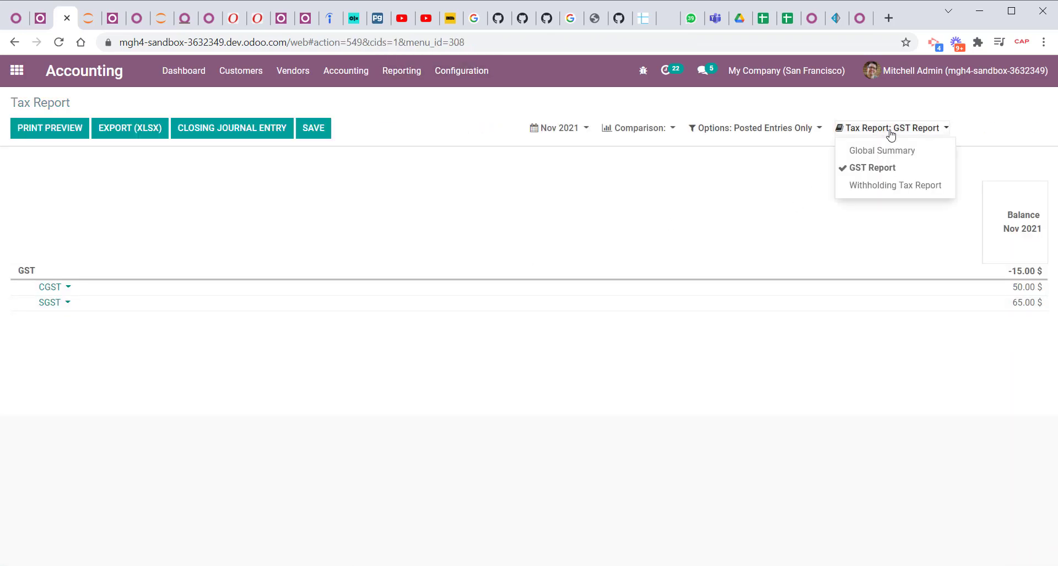
pyautogui.click(892, 187)
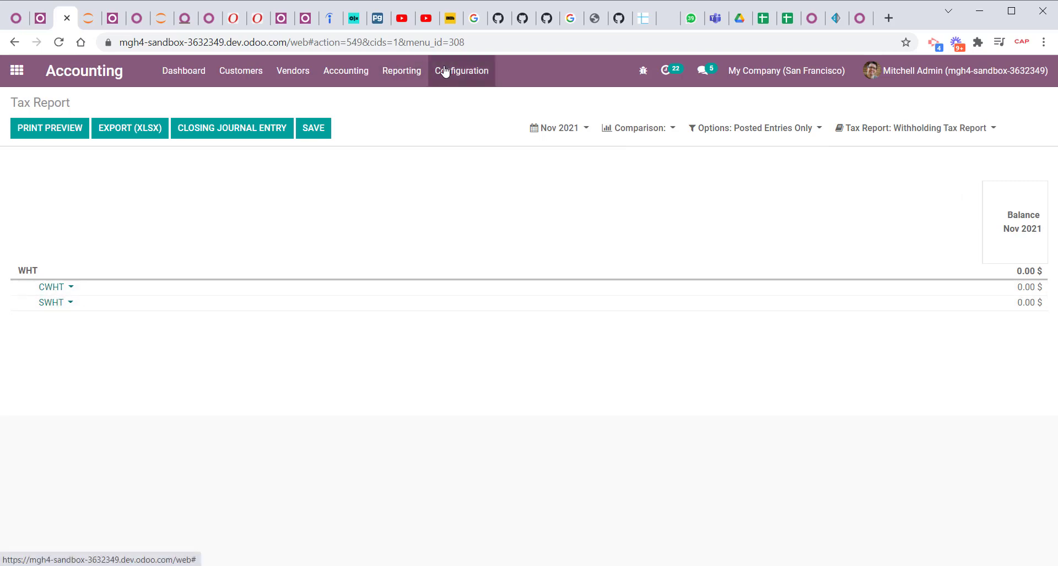
# Open the list of taxes in the accounting configuration.
pyautogui.click(398, 76)
pyautogui.click(461, 70)
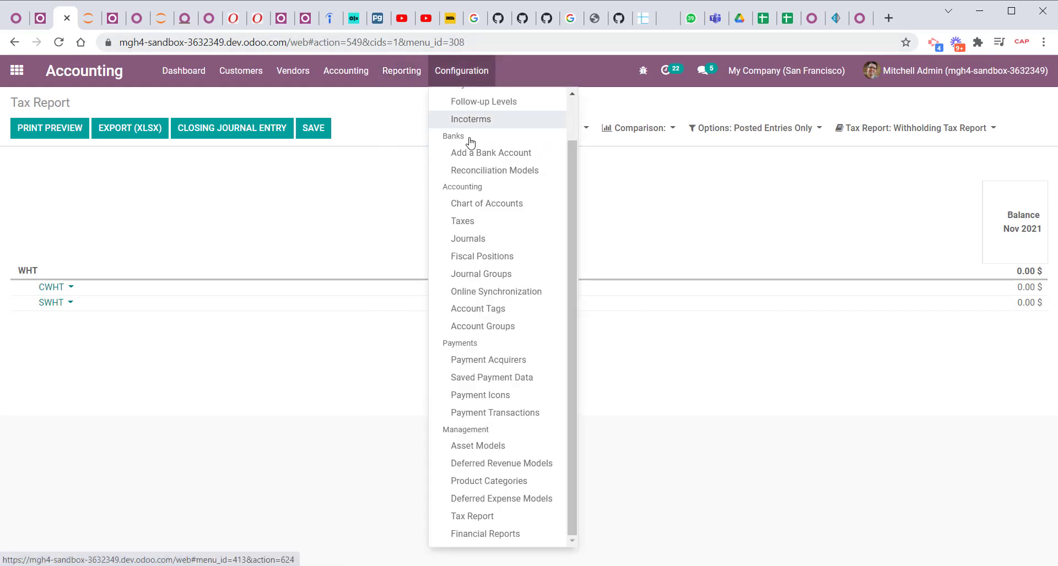
pyautogui.click(463, 221)
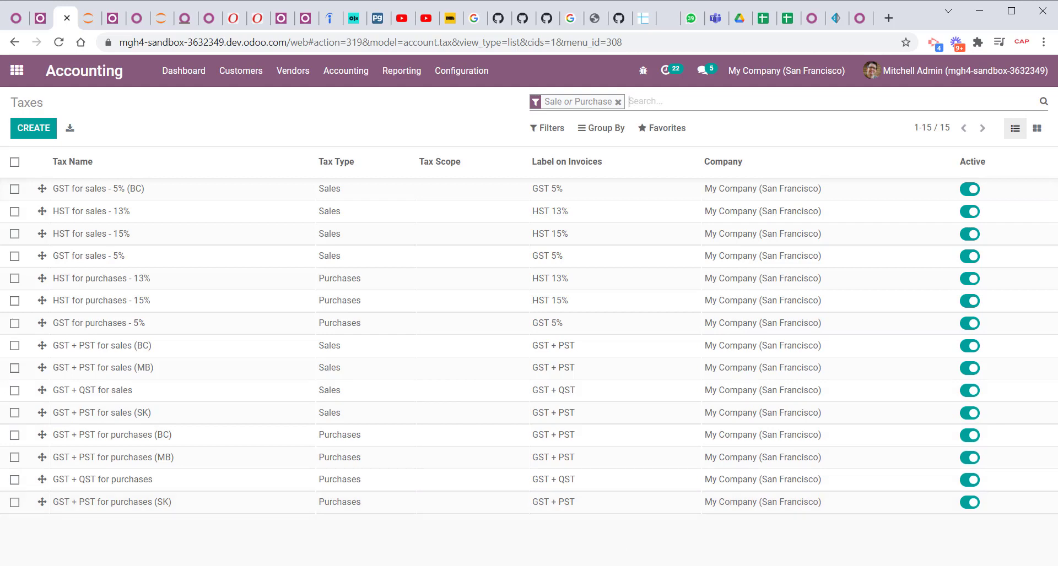
pyautogui.click(652, 541)
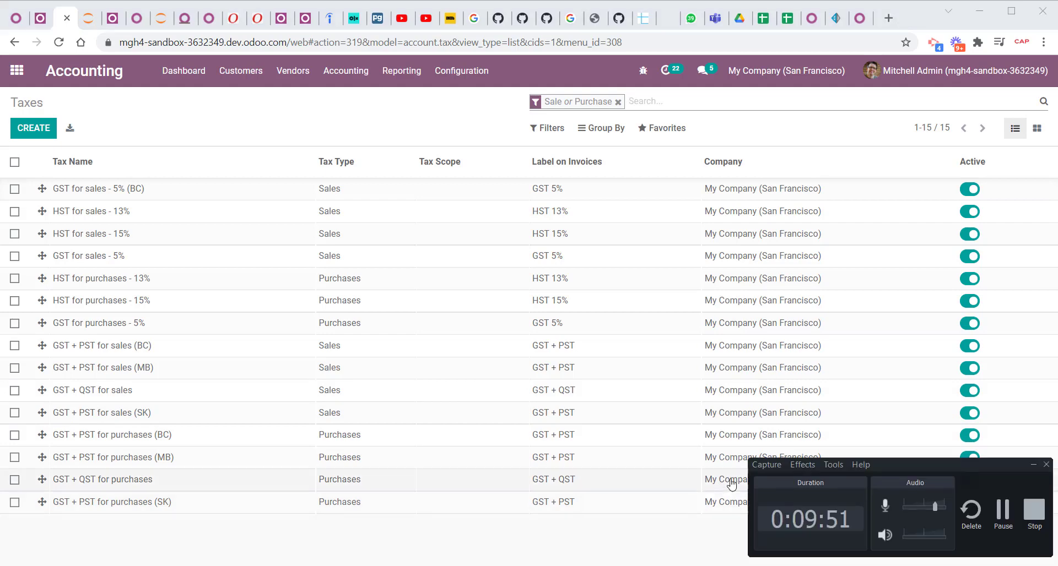